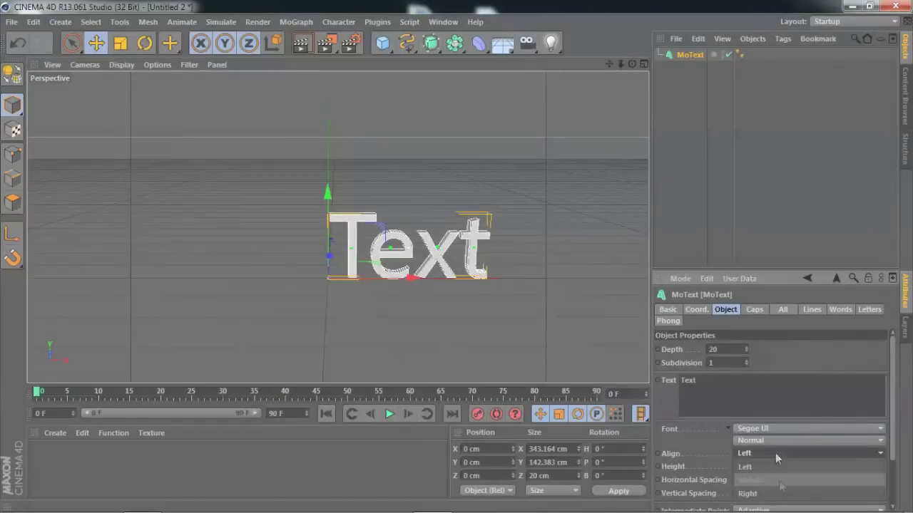
Set the MoText font to BatmanForeverAlternate and change the text to AHMEDDZN
left_click(809, 428)
scroll(888, 385, "up", 5)
scroll(888, 385, "up", 5)
left_click(784, 71)
double_click(688, 380)
type("AHMED")
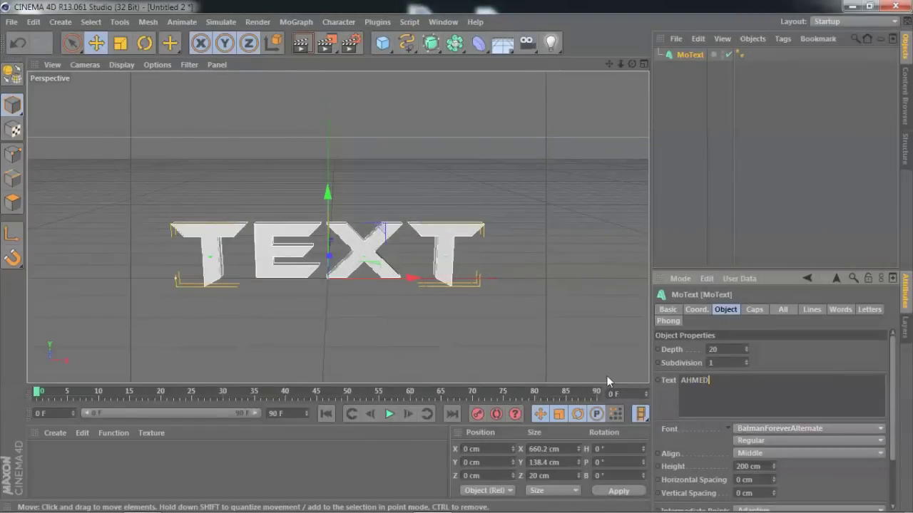
Save the render output as AHMEDDZN.tif and add a Plane primitive beneath the text
key("ctrl+b")
left_click(207, 55)
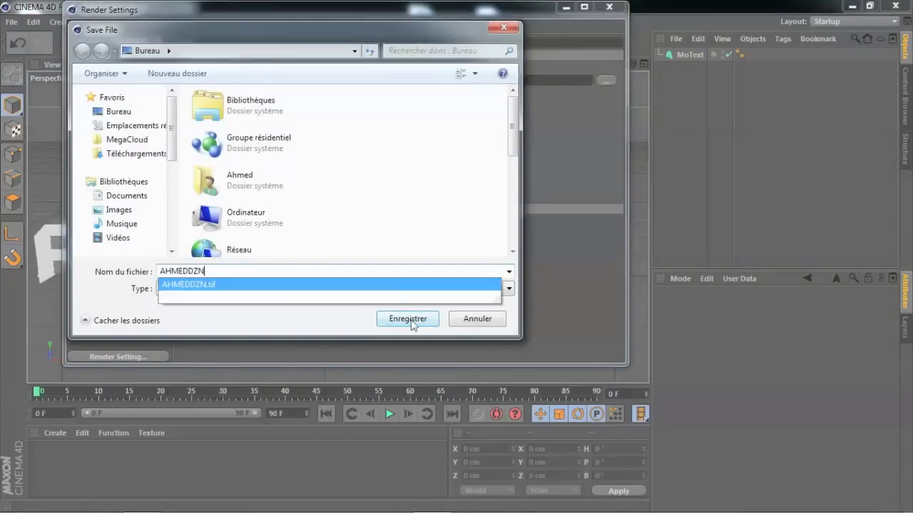
left_click(412, 325)
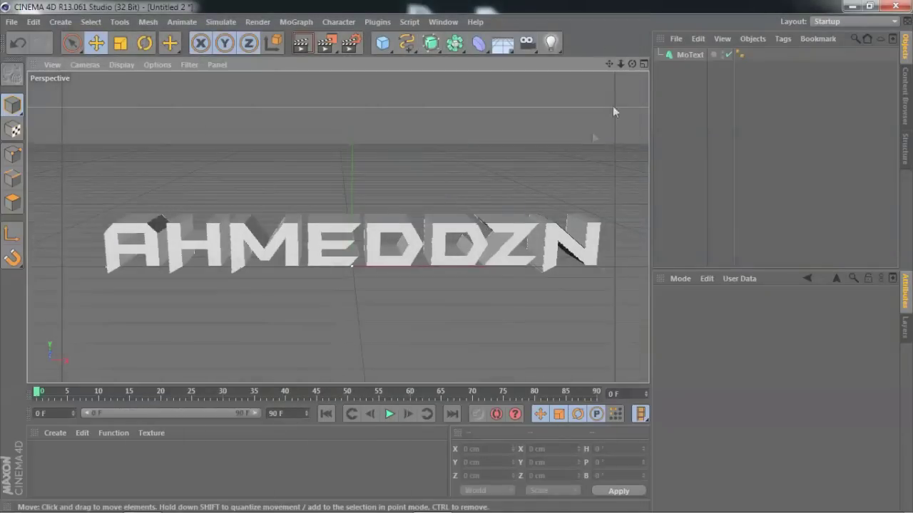
left_click(382, 43)
left_click(495, 88)
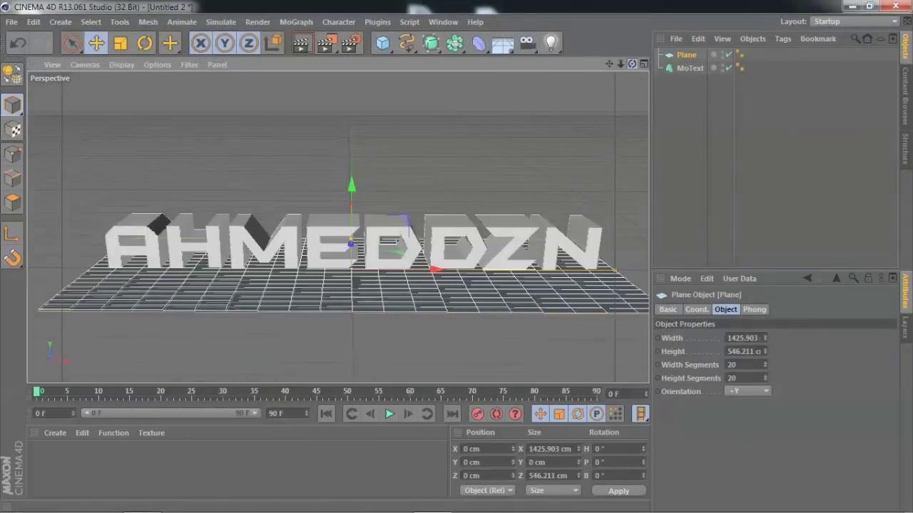
Create a new white luminance material for the planes
double_click(264, 483)
double_click(42, 460)
left_click(271, 274)
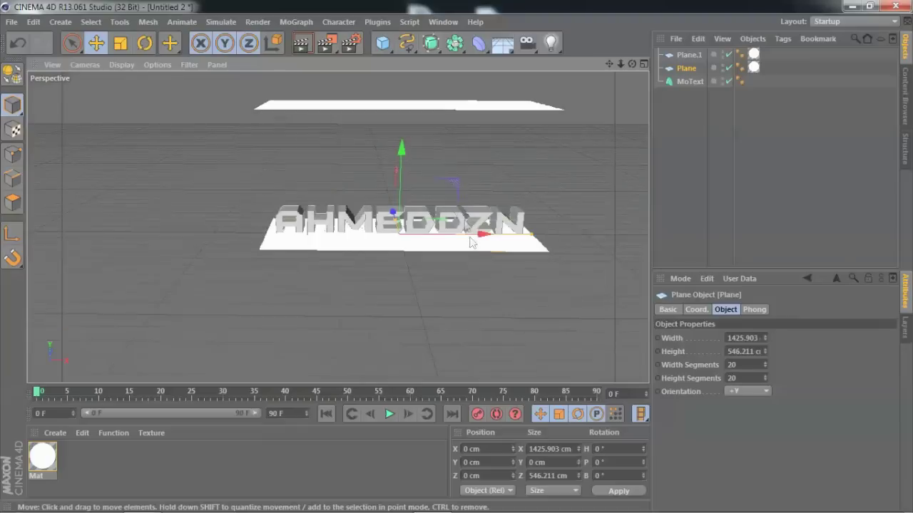
Tilt and position the planes into mirrored angled frames on the left and right
mouse_move(451, 251)
left_mouse_down()
mouse_move(380, 308)
mouse_move(212, 165)
left_mouse_up()
key("e")
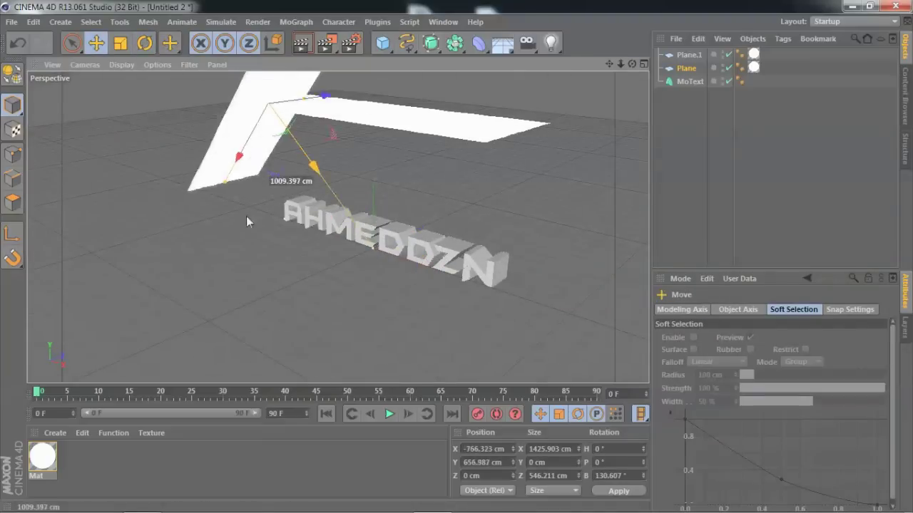
left_click_drag(191, 205, 177, 219)
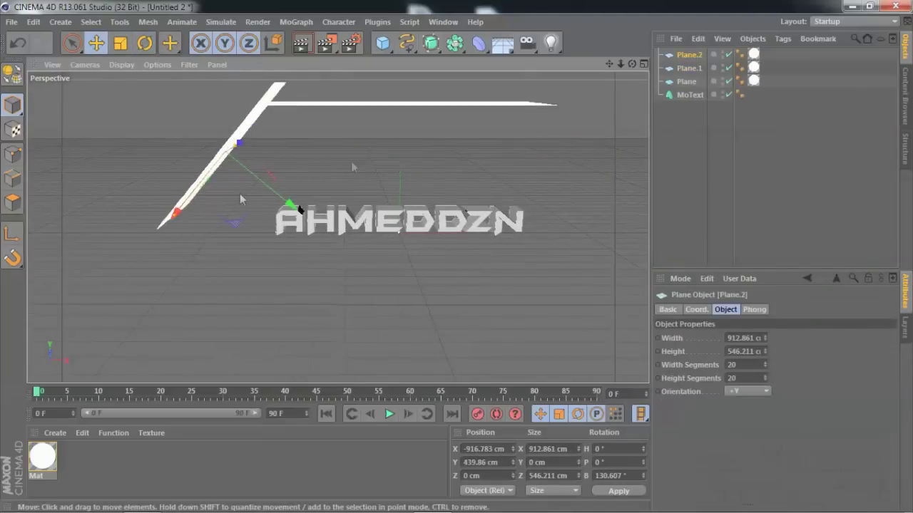
mouse_move(271, 232)
left_mouse_down()
mouse_move(563, 228)
mouse_move(479, 151)
left_mouse_up()
key("r")
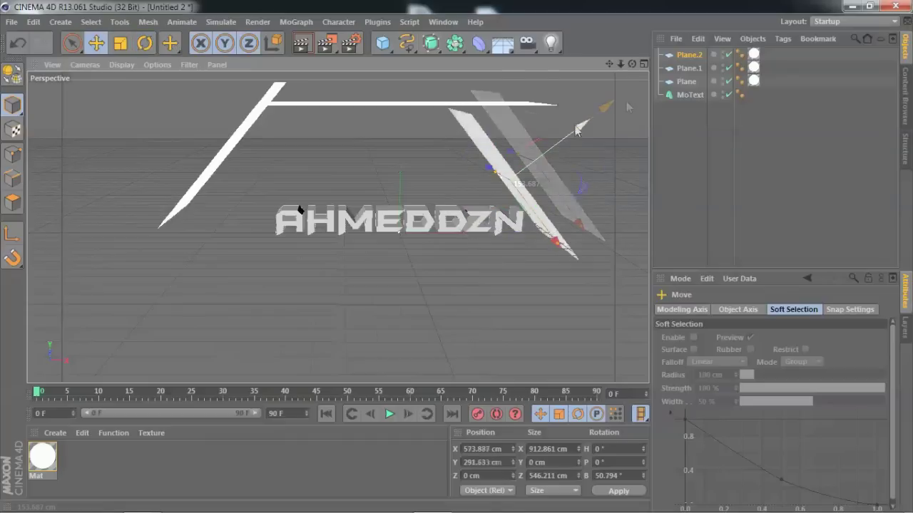
left_click_drag(578, 128, 383, 297)
Add a light in front of the text and give it soft shadows
left_click(301, 43)
left_click(549, 42)
mouse_move(335, 281)
left_mouse_down()
mouse_move(365, 356)
mouse_move(363, 326)
left_mouse_up()
left_click(677, 321)
left_click(302, 43)
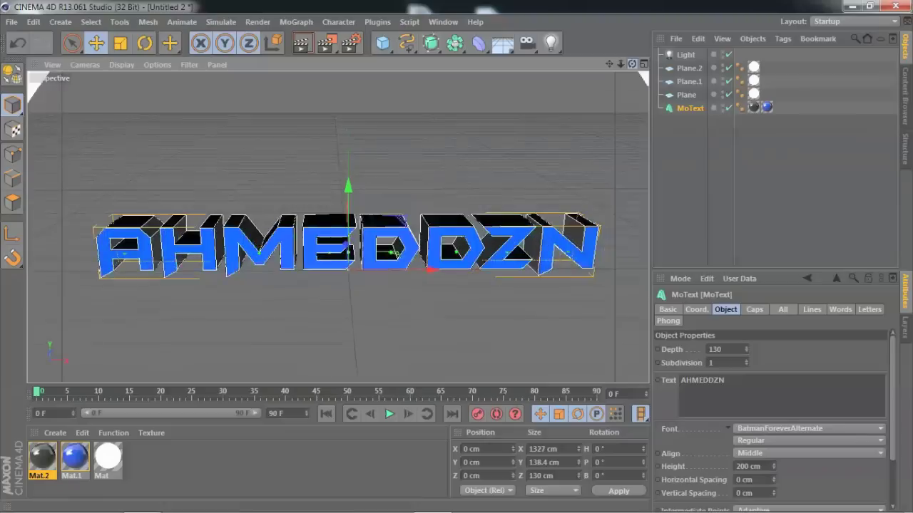
Duplicate the AHMEDDZN text, strip the copy's materials, and paste several more thin copies
left_click_drag(690, 108, 690, 127)
left_click(760, 121)
key("Delete")
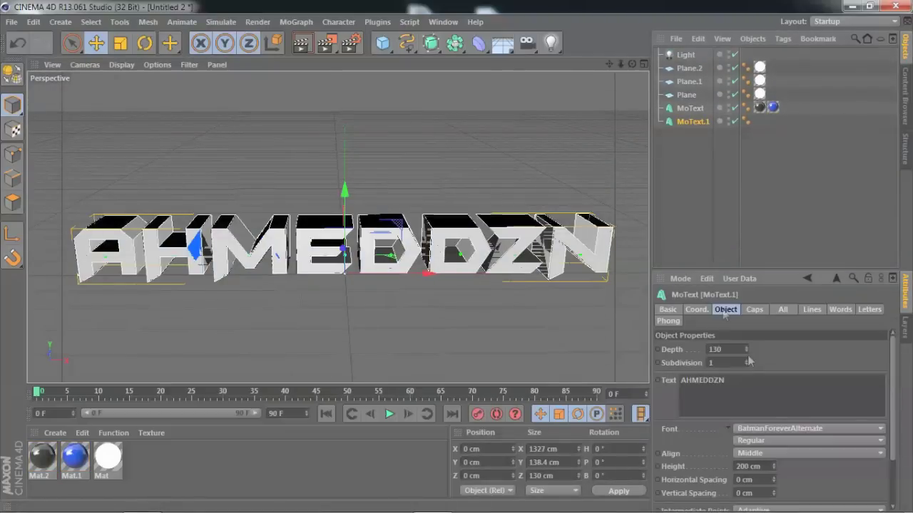
left_click(754, 309)
left_click(690, 107)
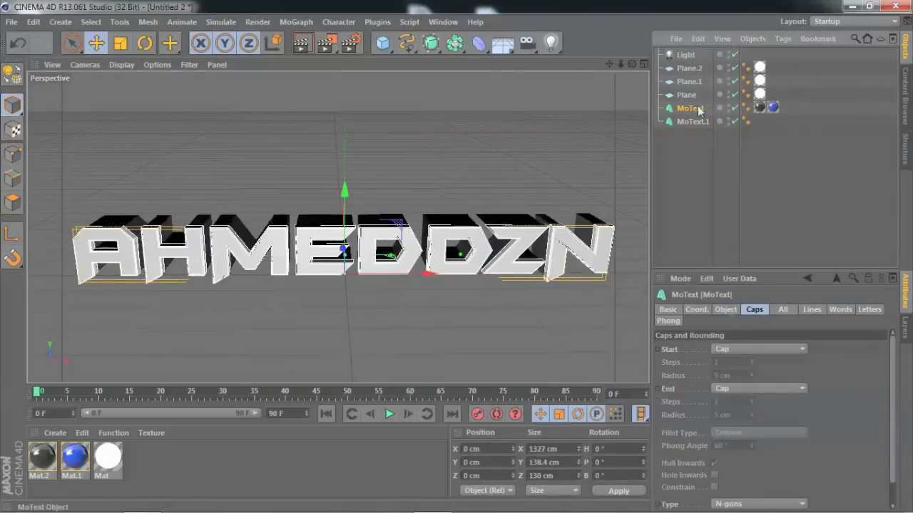
left_click(725, 310)
left_click(692, 122)
key("ctrl+v")
key("ctrl+v")
key("ctrl+v")
left_click_drag(699, 95, 694, 188)
Offset the five text copies back in depth in four-view layout, then render a preview
middle_click(509, 133)
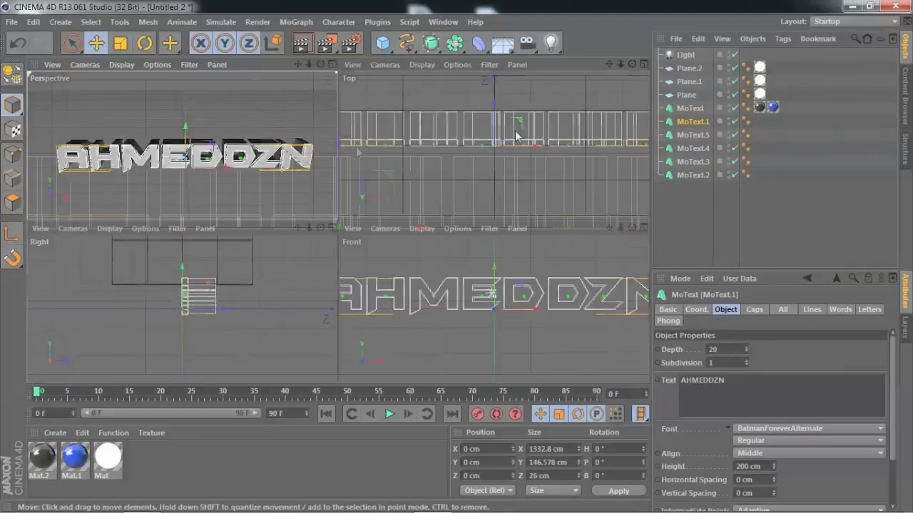
left_click_drag(340, 124, 343, 76)
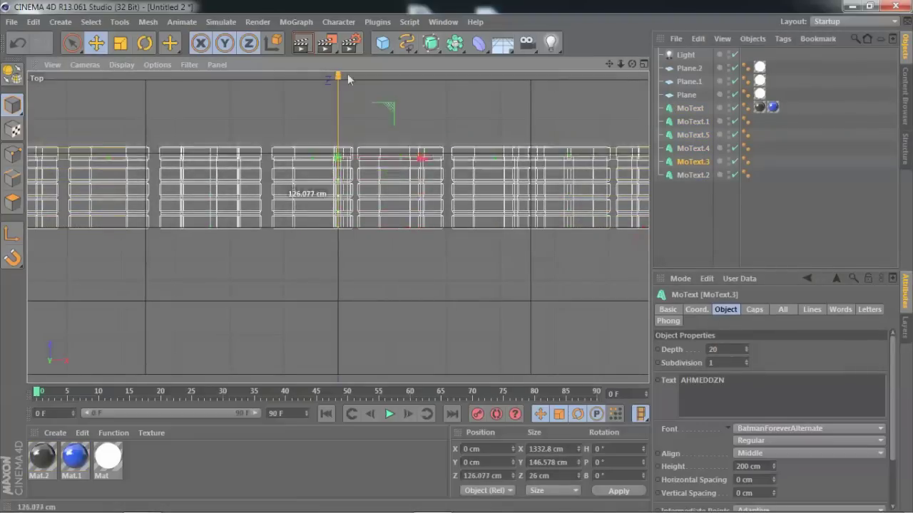
left_click(695, 175)
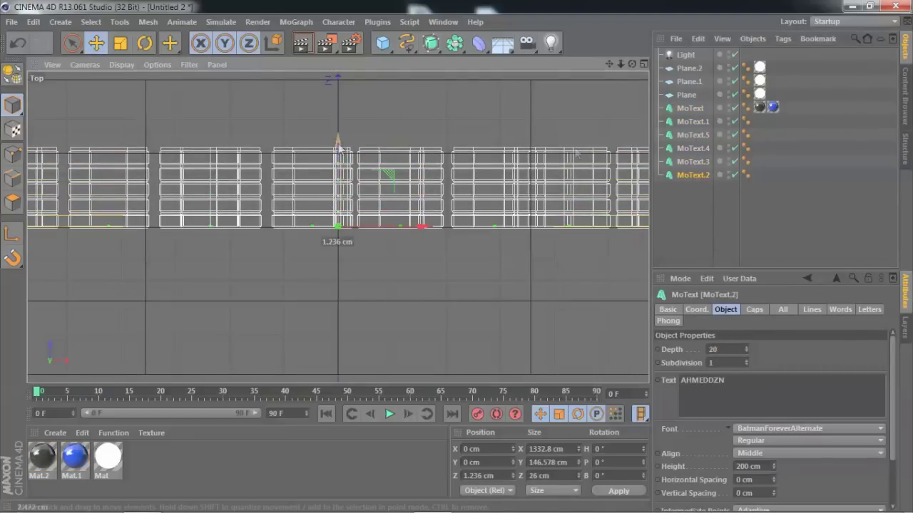
left_click(692, 121, "shift")
left_click_drag(338, 107, 362, 174)
scroll(362, 175, "up", 2)
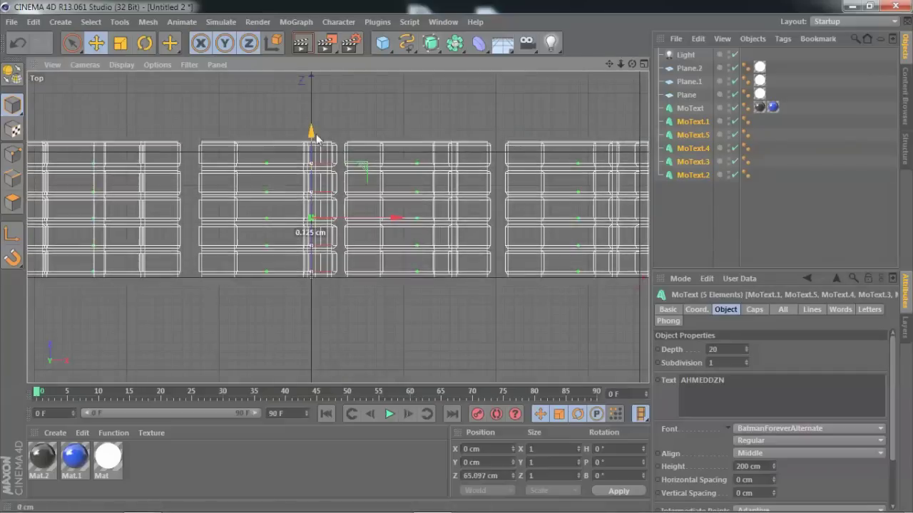
left_click(312, 135)
key("F1")
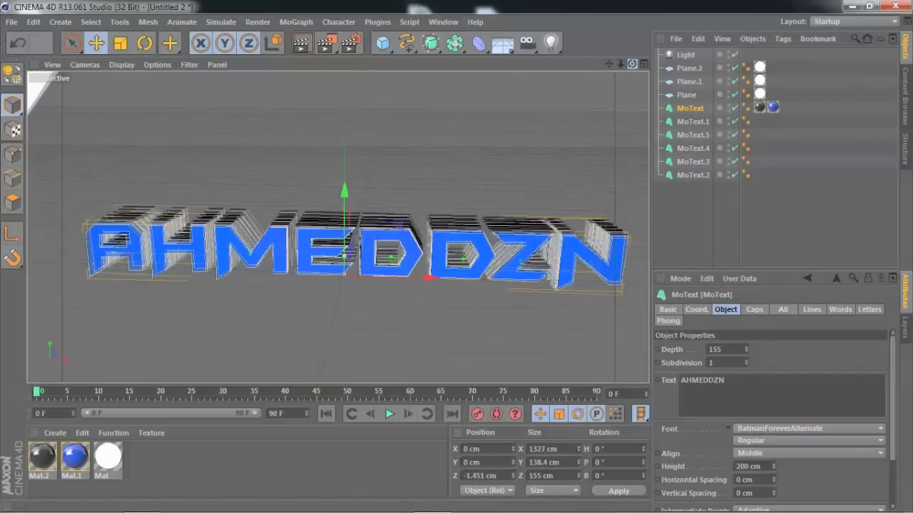
left_click(303, 45)
Create a blue material with Reflection using a Fresnel texture
double_click(225, 467)
double_click(41, 457)
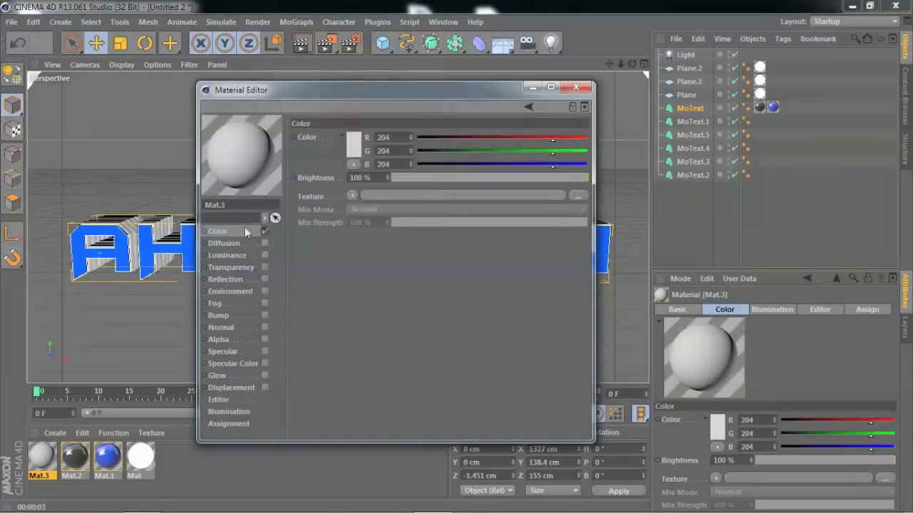
left_click(360, 135)
left_click(328, 203)
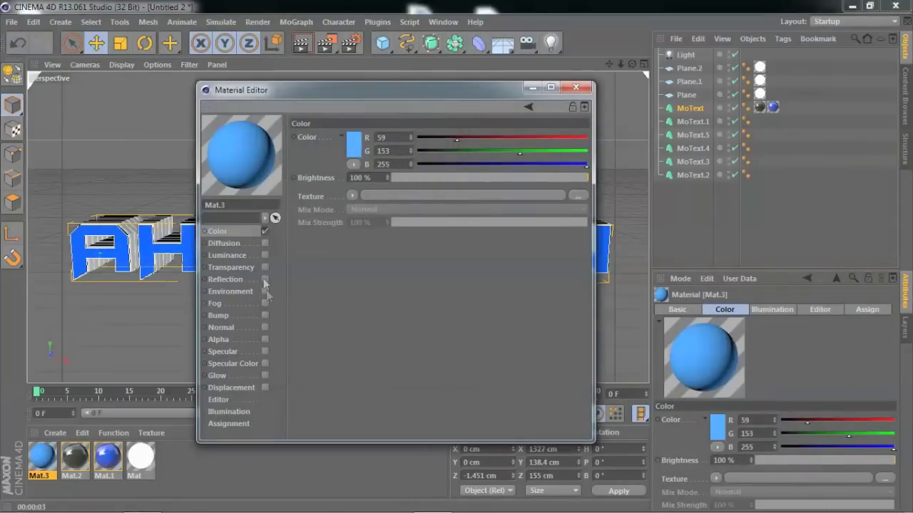
left_click(265, 279)
left_click(429, 246)
left_click(575, 87)
Create a purple material with Reflection using a Fresnel texture
double_click(226, 467)
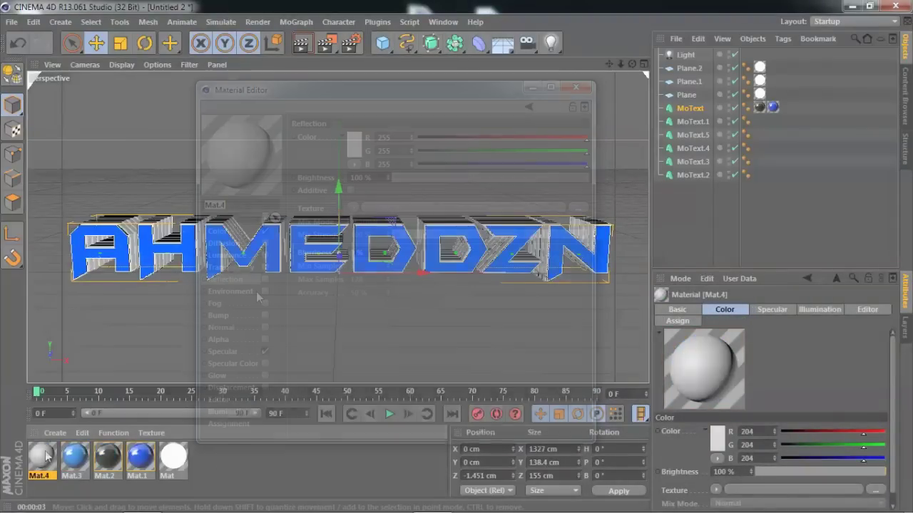
double_click(41, 456)
left_click(355, 139)
left_click(331, 211)
left_click(264, 279)
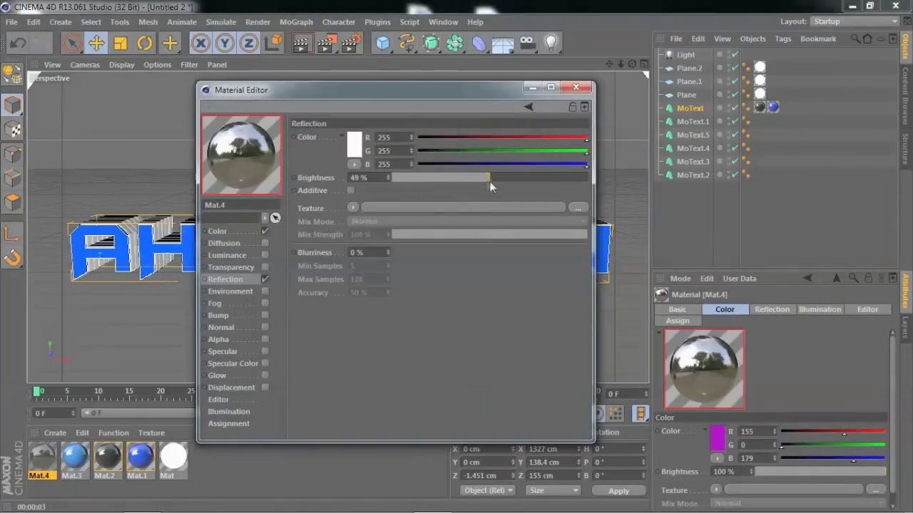
left_click(352, 207)
left_click(428, 246)
left_click(576, 87)
Apply the blue material to MoText.1 and purple to MoText.2, then render the view
left_click_drag(72, 457, 692, 121)
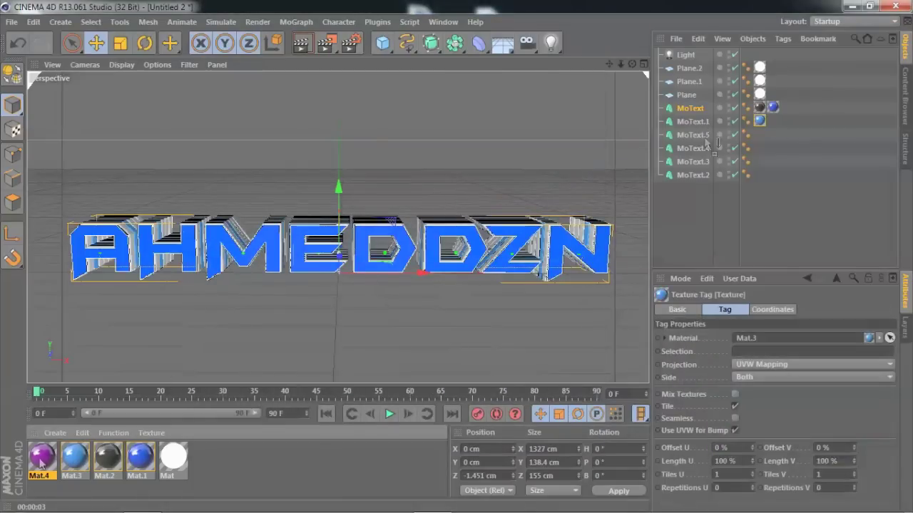
left_click_drag(51, 459, 693, 174)
left_click(303, 44)
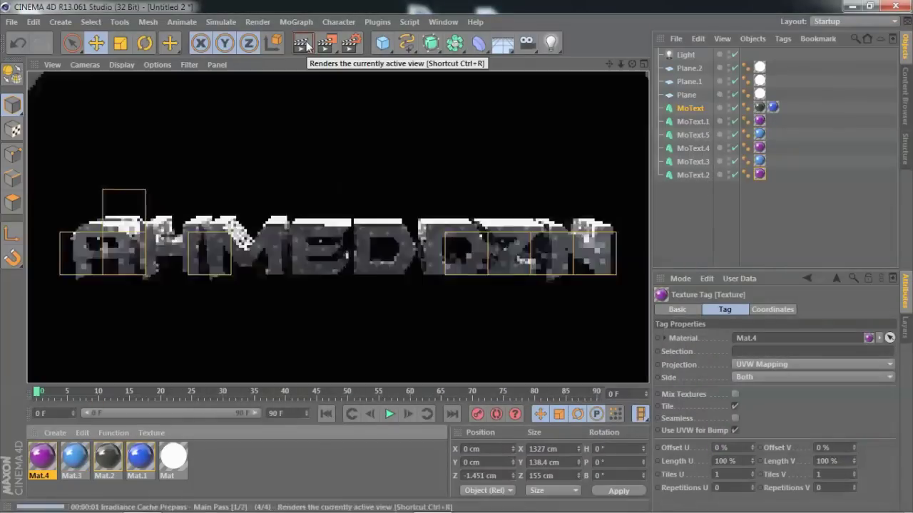
double_click(140, 456)
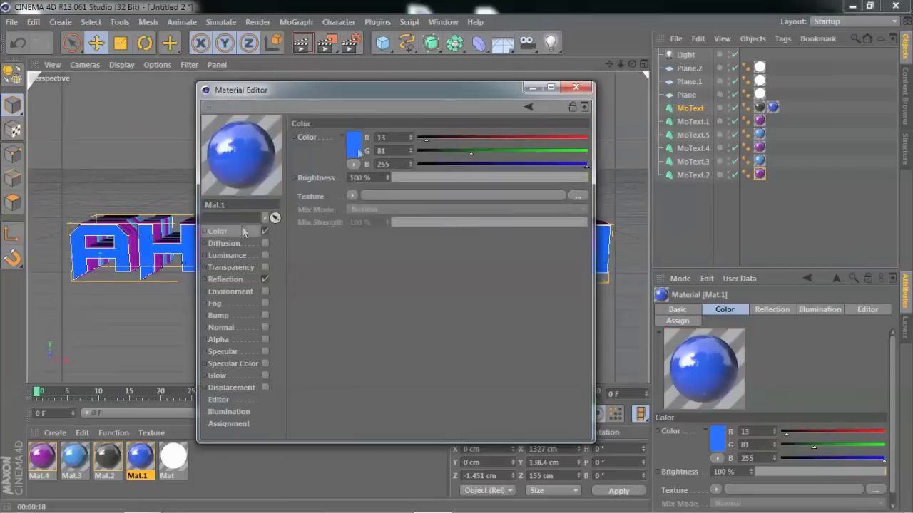
Enable PNG saving with alpha channel and Global Illumination in Render Settings
left_click(585, 84)
left_click(350, 45)
left_click(103, 68)
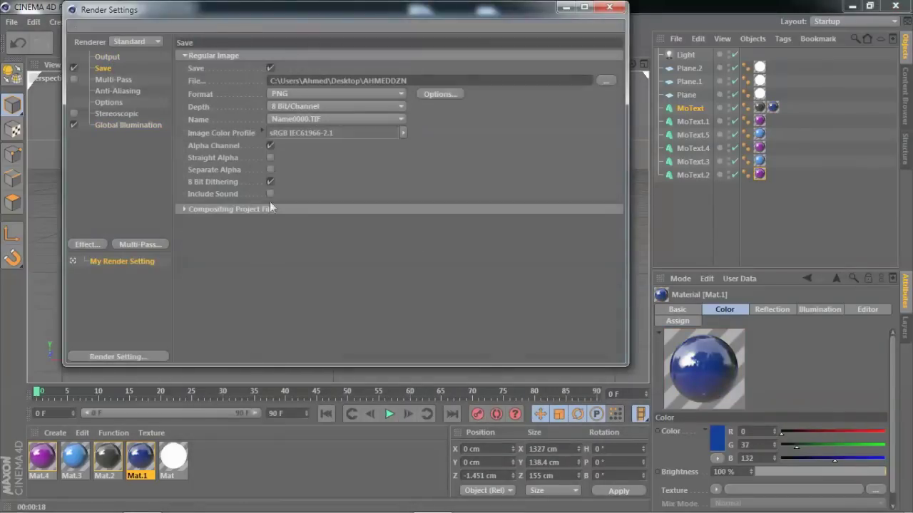
left_click(117, 91)
left_click(128, 125)
left_click(609, 7)
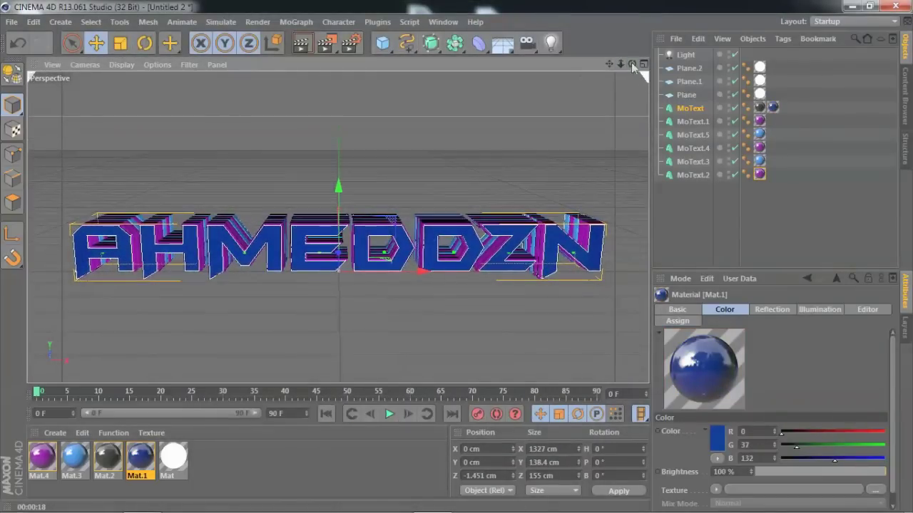
Render the text to the Picture Viewer, launching and minimizing Photoshop meanwhile
left_click(326, 44)
left_click(267, 501)
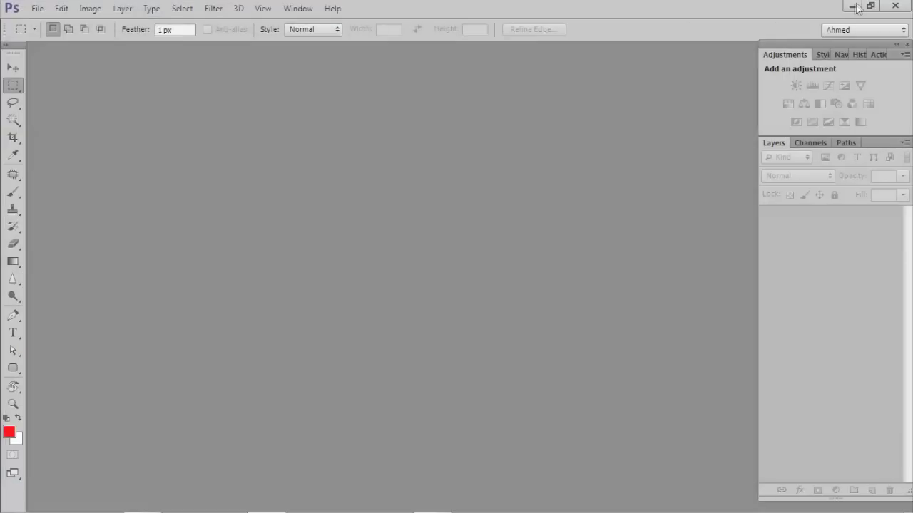
left_click(854, 7)
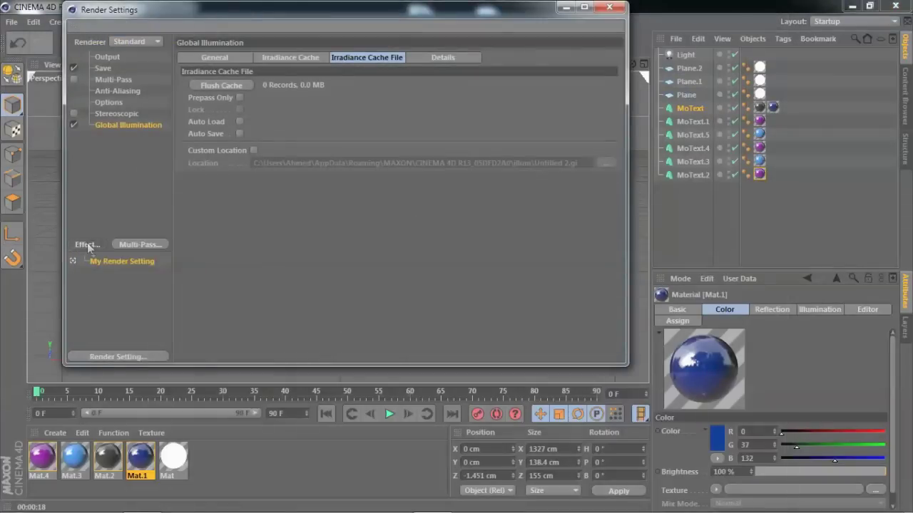
right_click(110, 168)
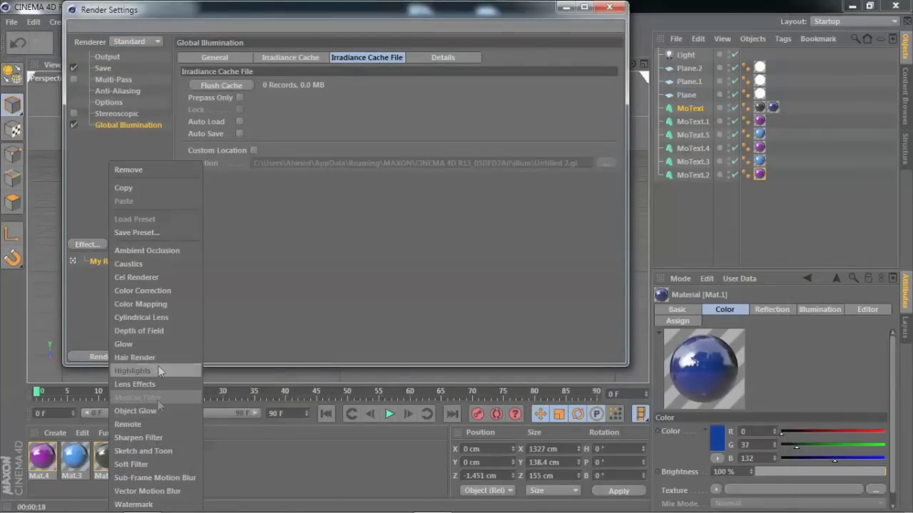
Add the Cel Renderer effect with outlines and re-render the text
left_click(136, 278)
left_click_drag(228, 177, 293, 321)
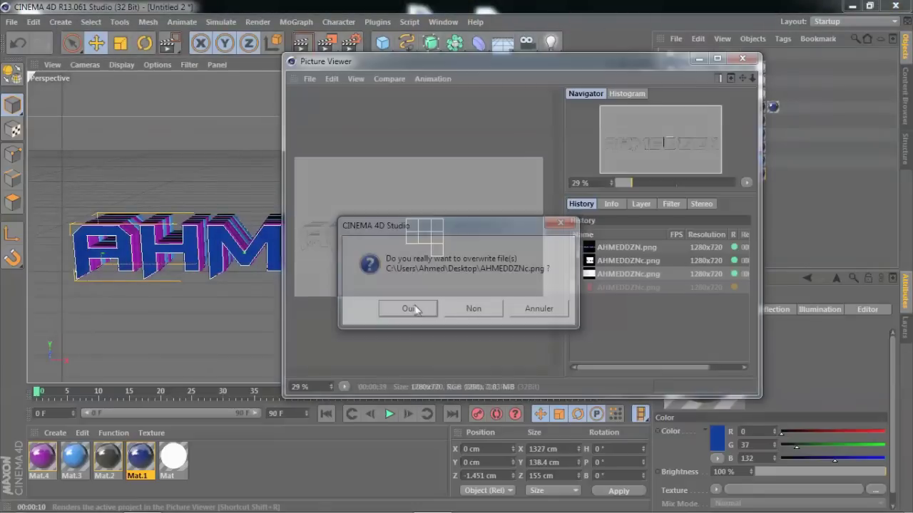
left_click(410, 307)
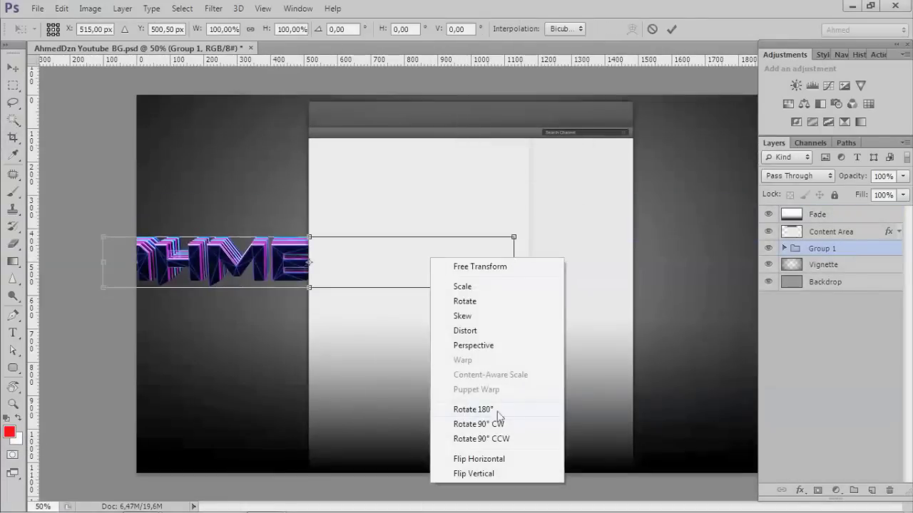
Rotate the AHMEDDZN text group to vertical, move it beside the page, and shrink it slightly
left_click(497, 423)
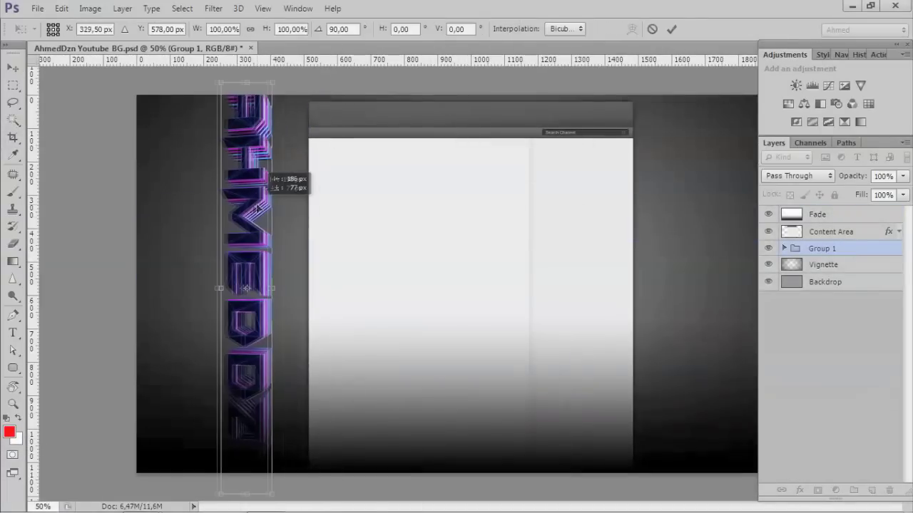
left_click_drag(291, 225, 297, 278)
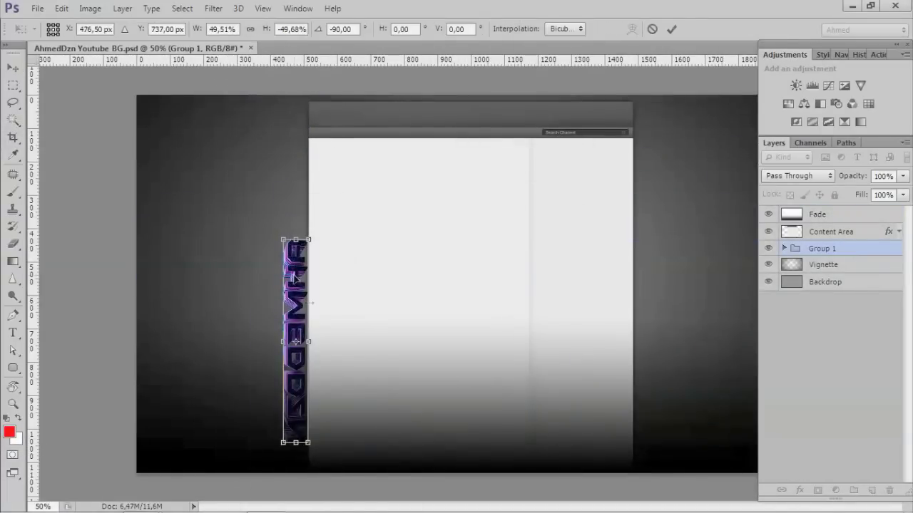
key("Return")
scroll(238, 321, "up", 3)
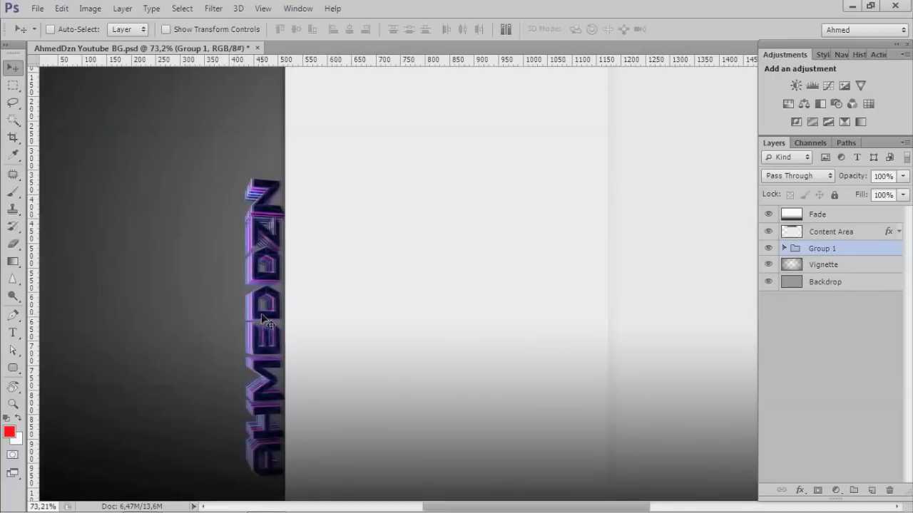
scroll(322, 282, "down", 4)
left_click_drag(313, 229, 313, 260)
key("Return")
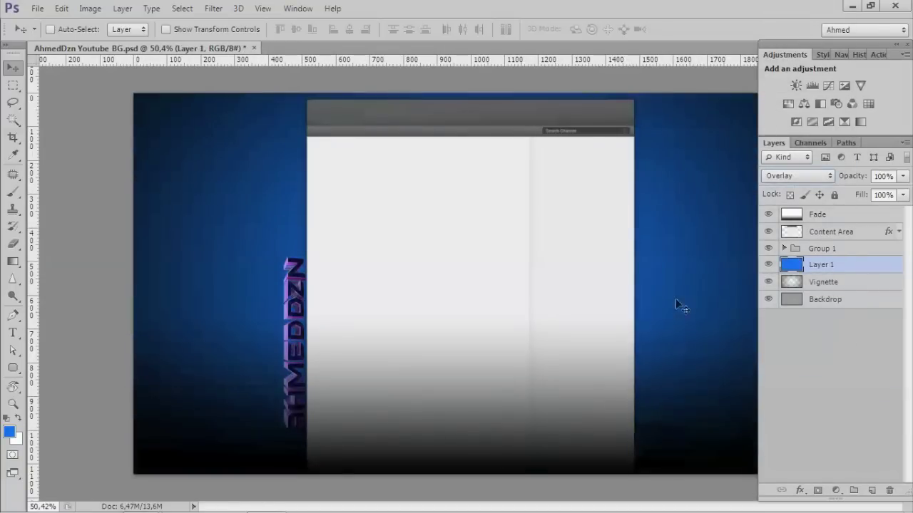
Duplicate the blue glow layer, scale it to about 75%, and add a Color Overlay style
key("Escape")
key("ctrl+j")
key("ctrl+t")
left_click_drag(134, 94, 217, 140)
left_click(671, 29)
double_click(856, 264)
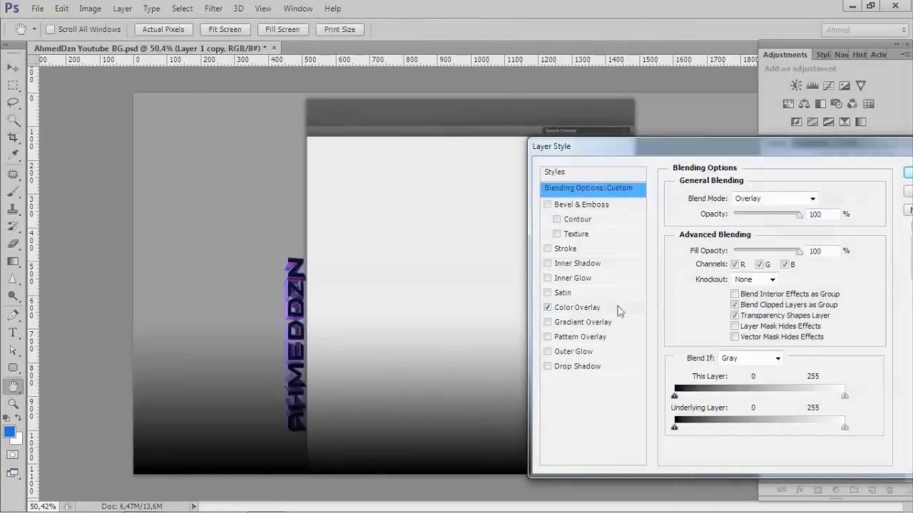
left_click(577, 308)
left_click(767, 198)
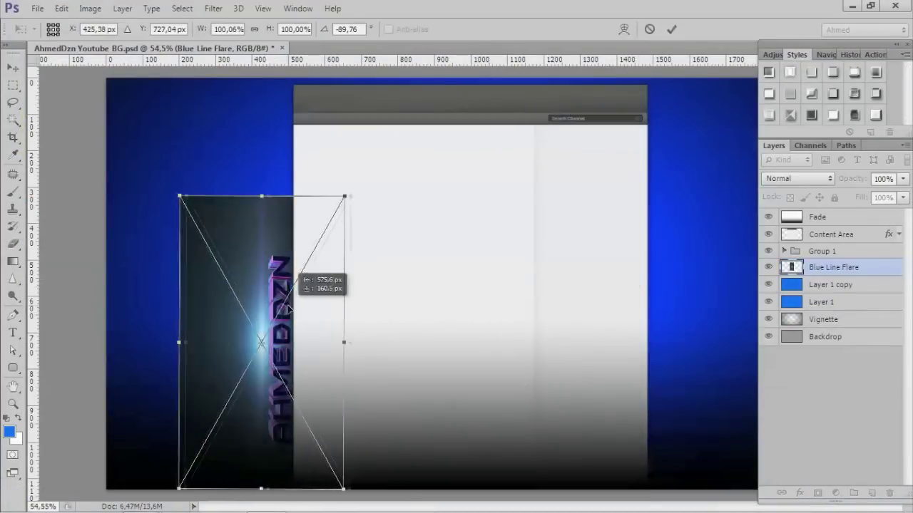
Erase the hard edge of the blue flare and confirm flare layer 7
left_click(12, 245)
left_click_drag(236, 146, 166, 433)
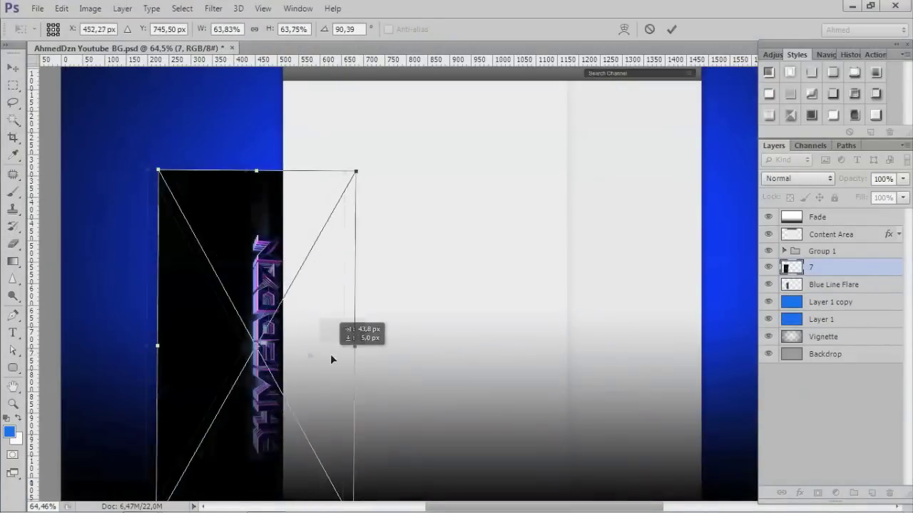
left_click(672, 29)
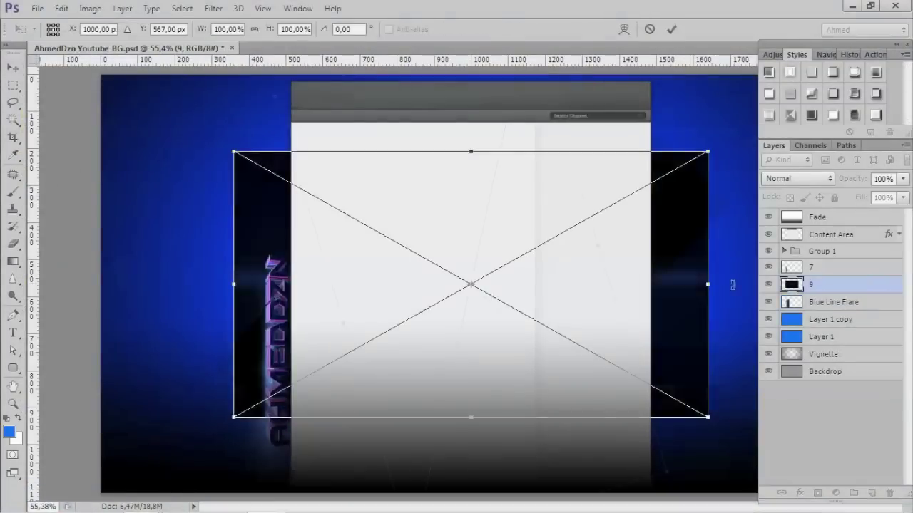
Enlarge flare 9, place it beside the text, and blend it in Screen mode
left_click_drag(707, 284, 605, 285)
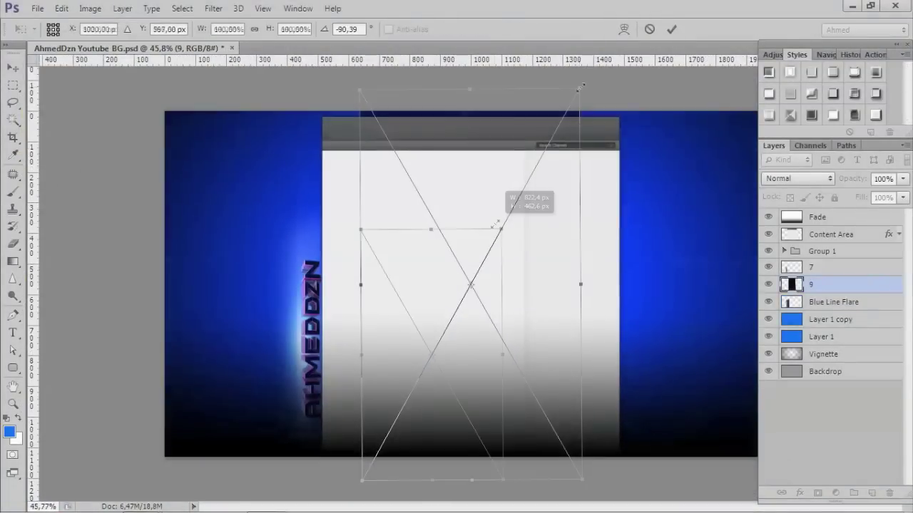
key("Return")
left_click_drag(450, 259, 308, 286)
key("Return")
key("shift+alt+s")
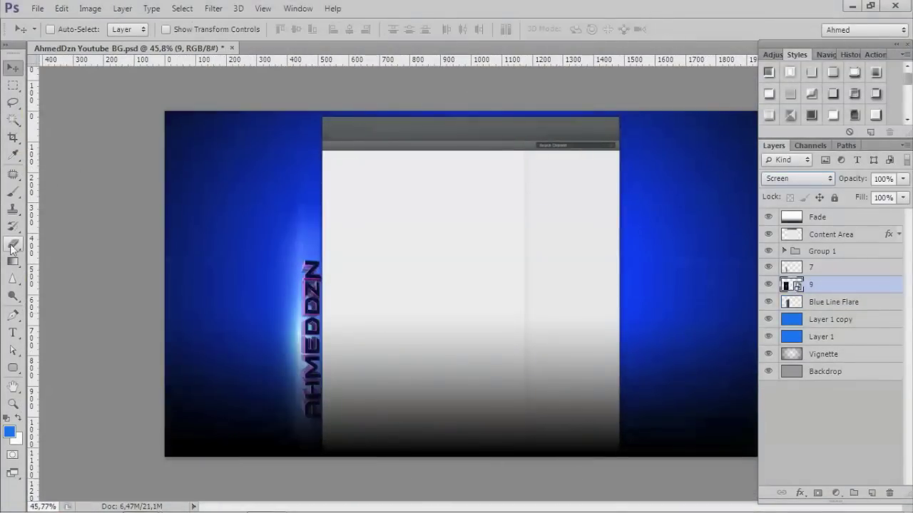
key("e")
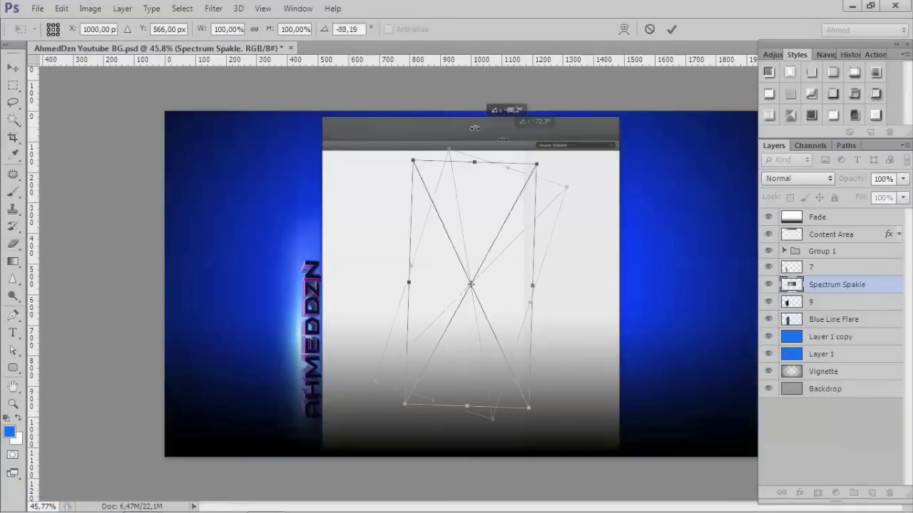
Place the Spectrum Sparkle flare beside the text in Overlay mode and shift its hue slightly
left_click_drag(471, 284, 299, 314)
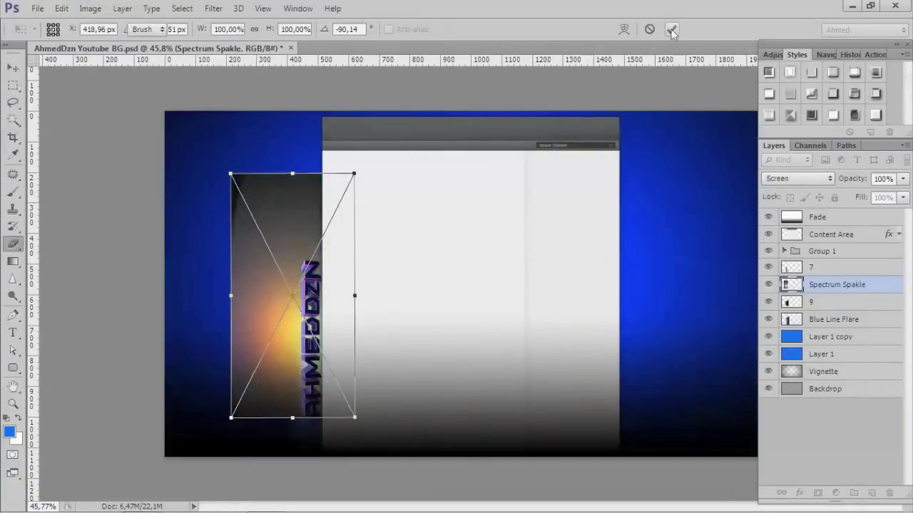
key("Return")
key("shift+alt+o")
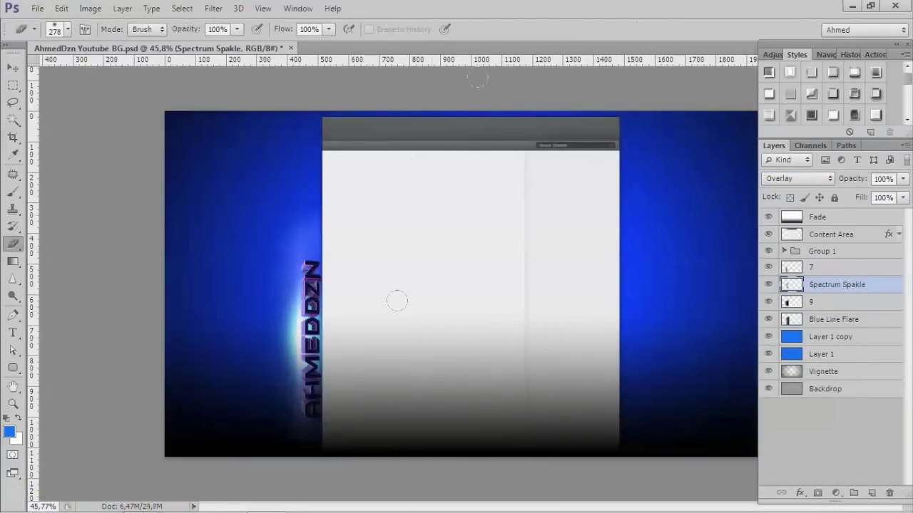
scroll(397, 301, "up", 3)
key("ctrl+u")
left_click_drag(614, 162, 606, 168)
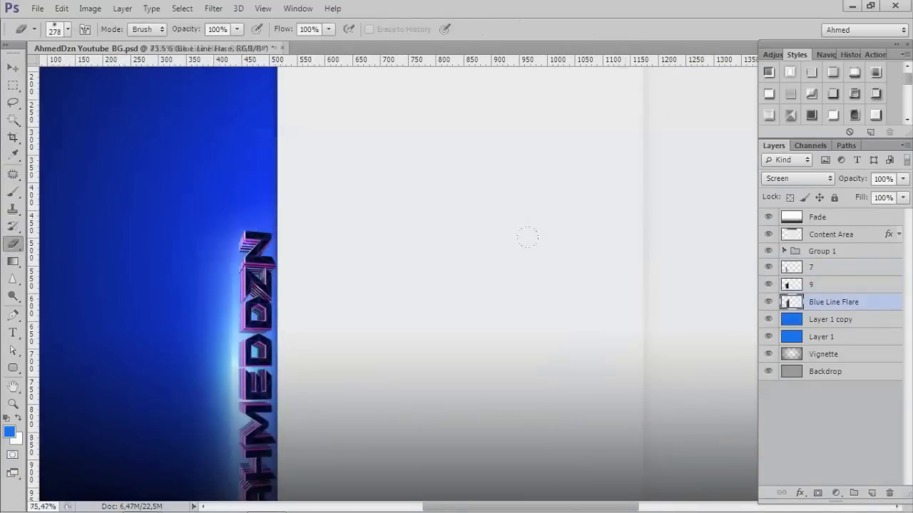
scroll(528, 237, "down", 3)
key("p")
scroll(280, 82, "up", 2)
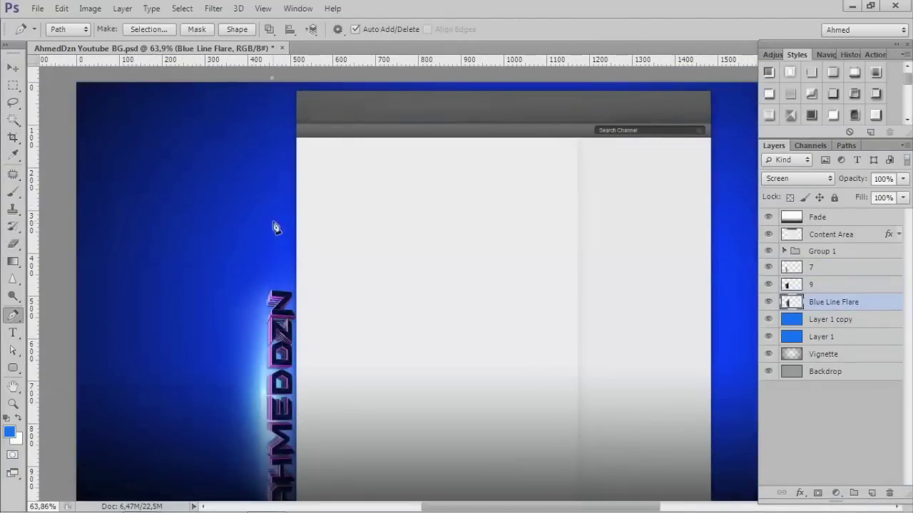
Finish the left-edge frame path and apply a metallic preset style to Layer 2
scroll(392, 308, "down", 2)
left_click(319, 371)
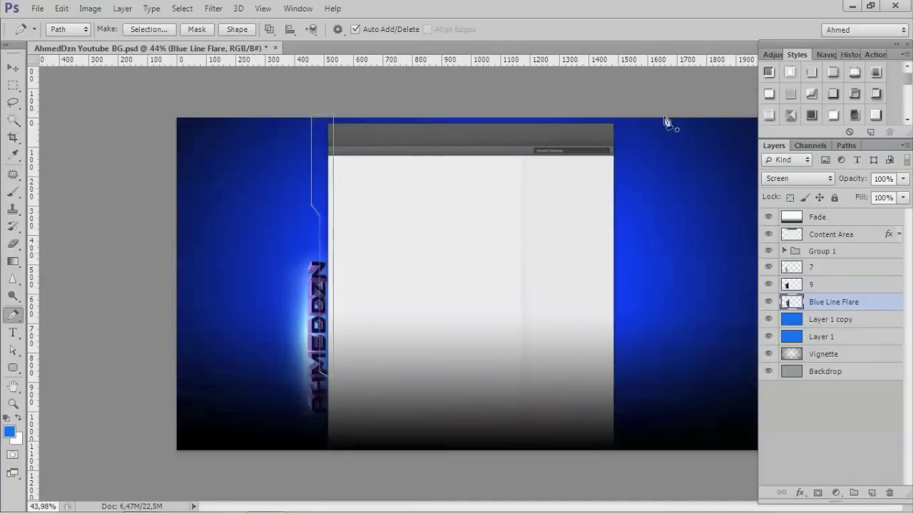
left_click(788, 114)
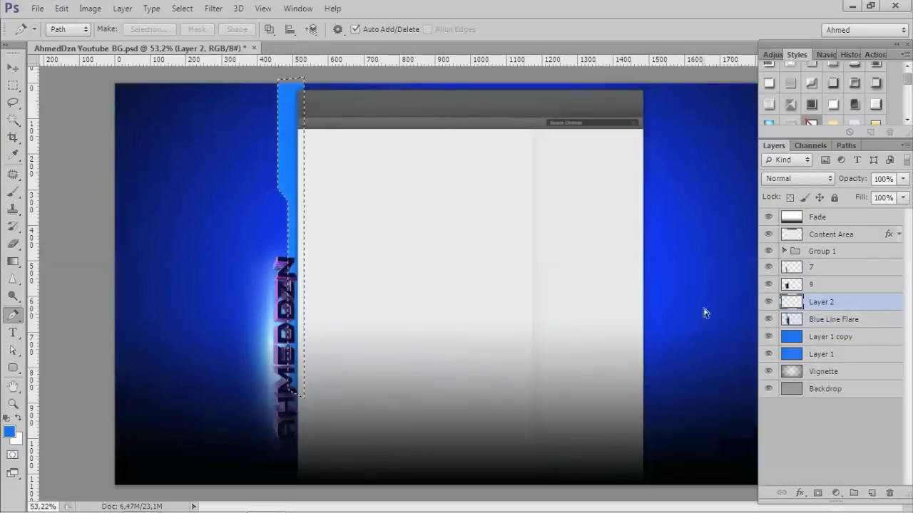
left_click(788, 104)
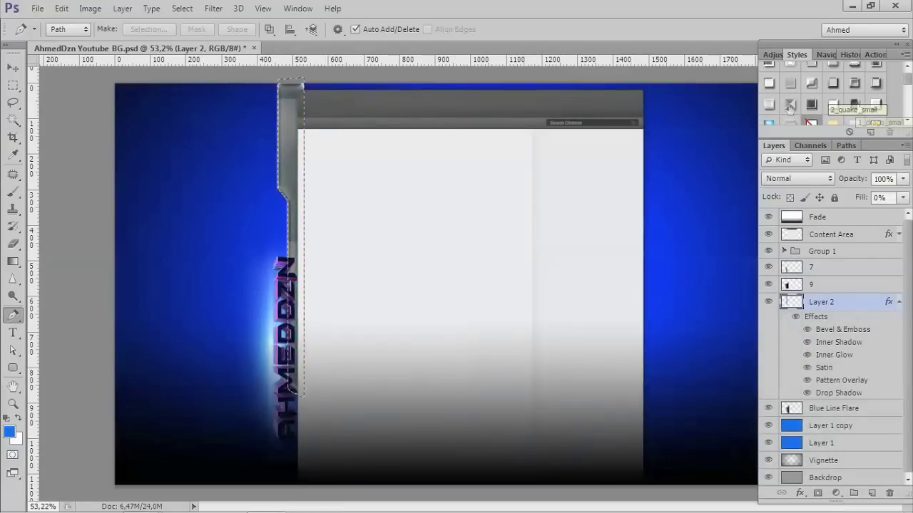
scroll(881, 86, "up", 1)
left_click(875, 72)
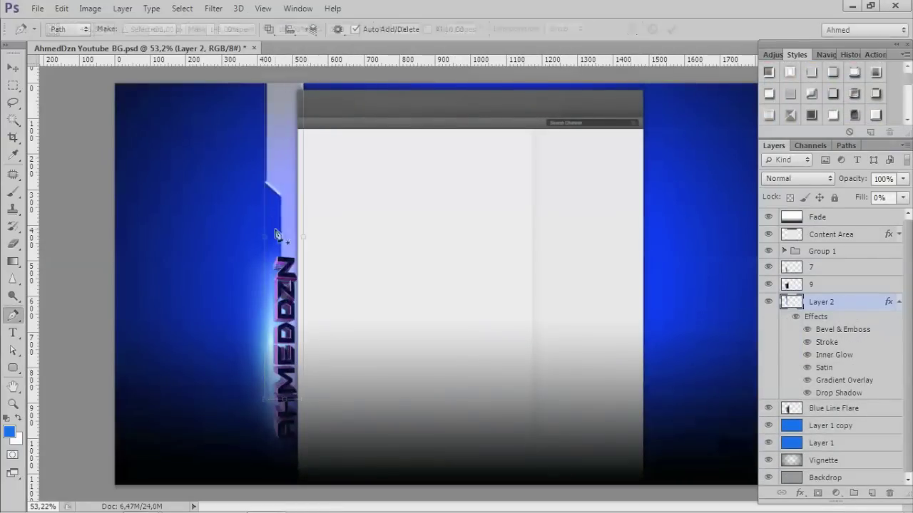
Commit the reshaped frame piece, apply the metallic preset to Layer 3, and group the frame layers
key("Return")
left_click(898, 302)
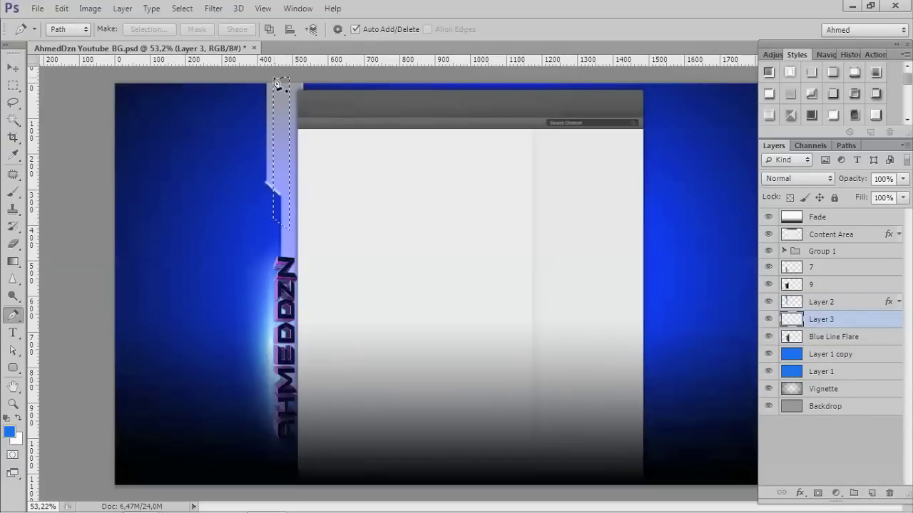
left_click(876, 72)
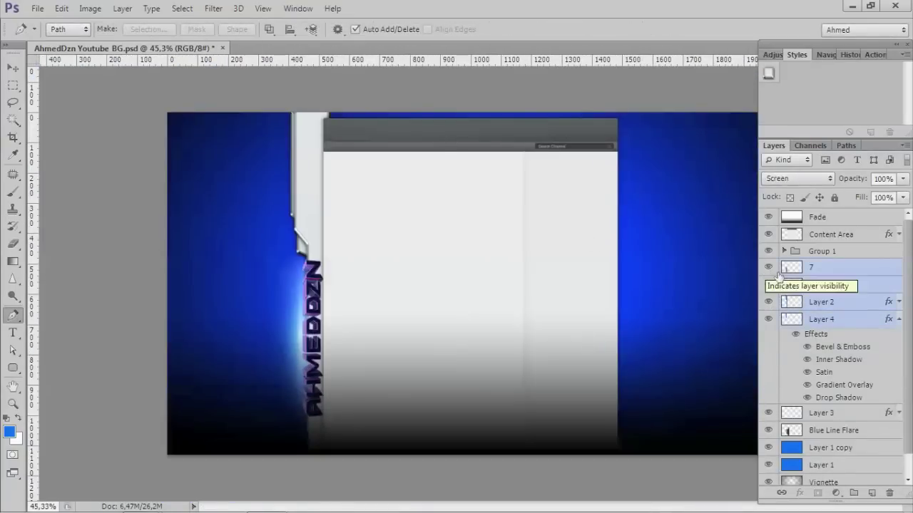
key("ctrl+g")
double_click(823, 284)
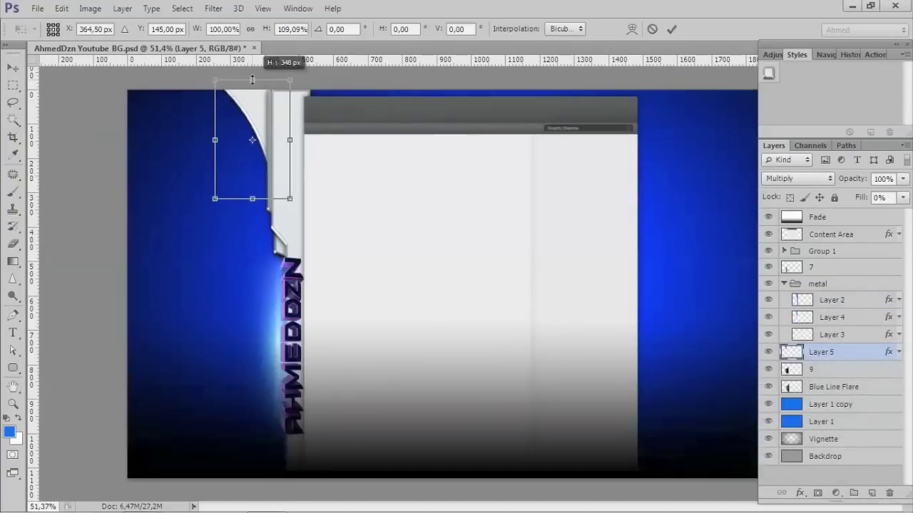
Duplicate the curved arc piece and move the copy beneath the original
key("ctrl+alt+t")
key("Return")
key("p")
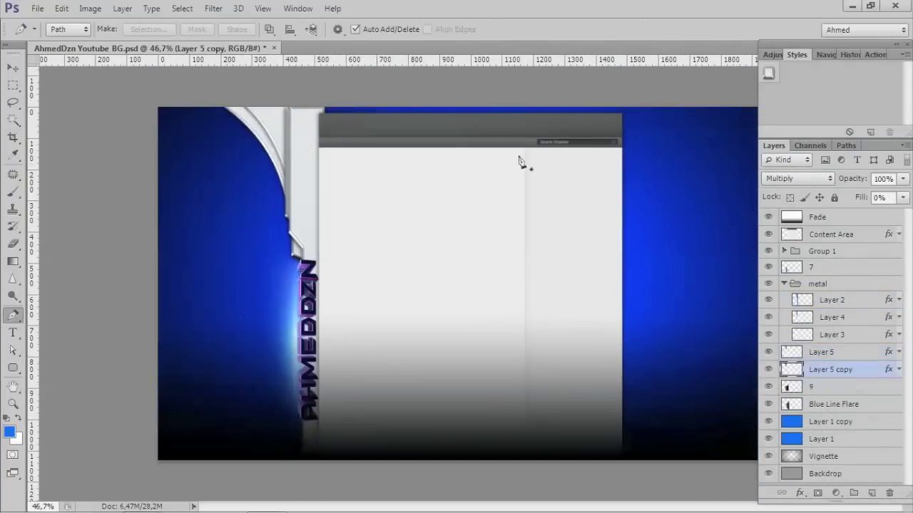
key("ctrl+minus")
key("ctrl+bracketleft")
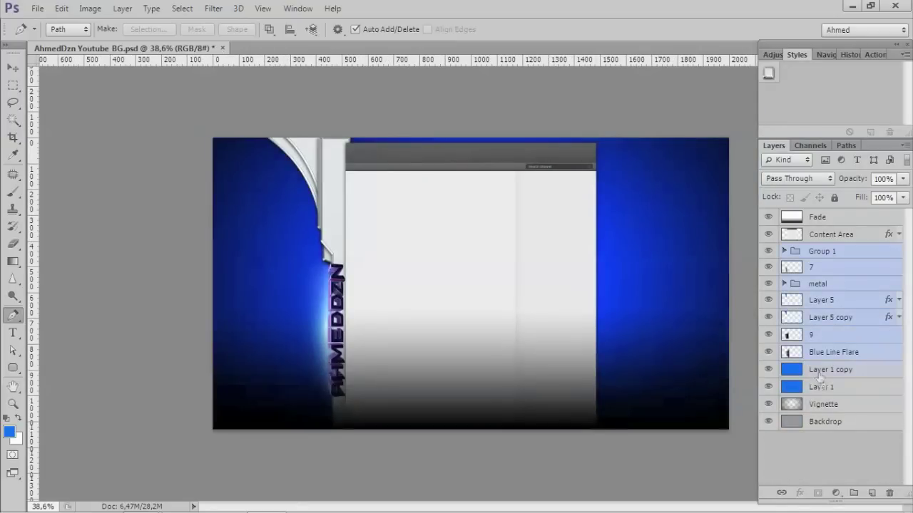
Group the left-side frame layers and duplicate the group for mirroring
key("ctrl+g")
key("ctrl+alt+t")
right_click(336, 196)
Flip the copied frame group horizontally and move it to the right side
left_click(435, 395)
mouse_move(451, 208)
left_mouse_down()
mouse_move(622, 229)
mouse_move(606, 200)
left_mouse_up()
key("ctrl+plus")
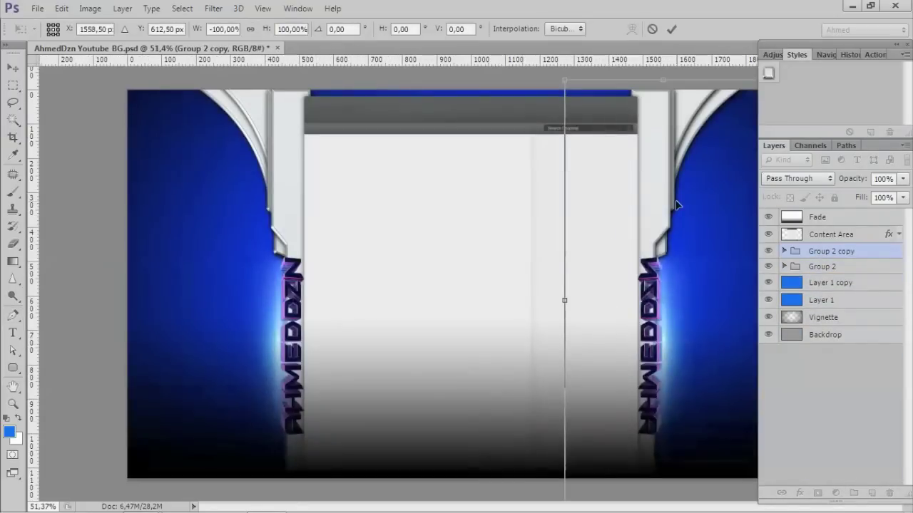
key("Return")
key("p")
scroll(602, 85, "down", 2)
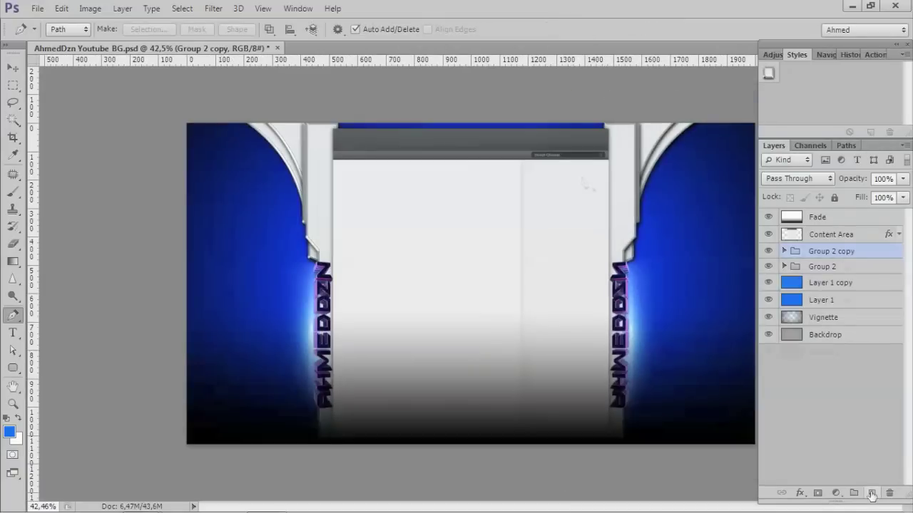
Add Layer 6 as a metallic-styled top bar and place it below the frame groups
left_click(872, 494)
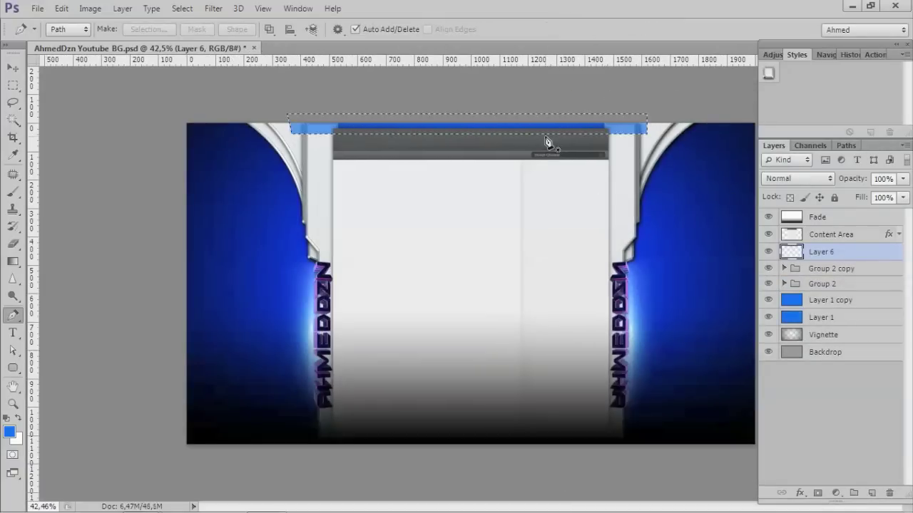
left_click(769, 72)
left_click_drag(821, 252, 853, 295)
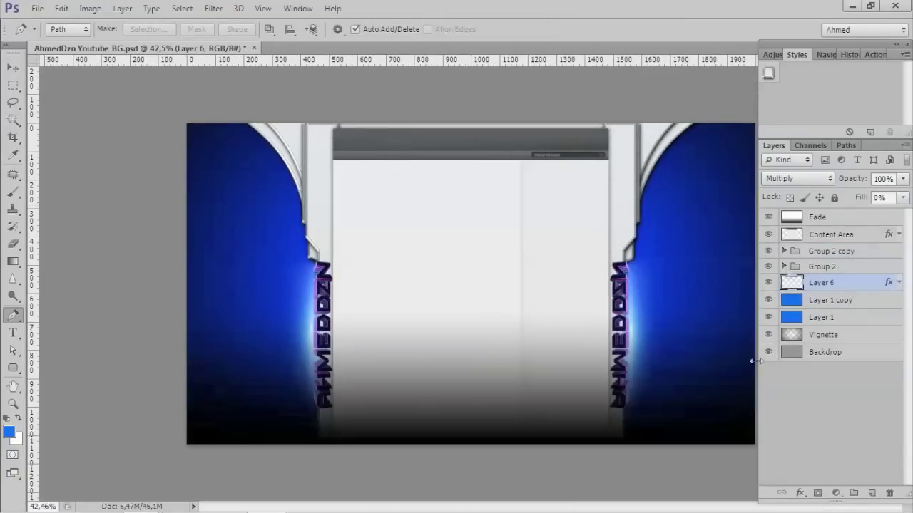
On new Layer 7, brush soft blue glows behind the left and right frames
left_click(871, 493, "ctrl")
key("b")
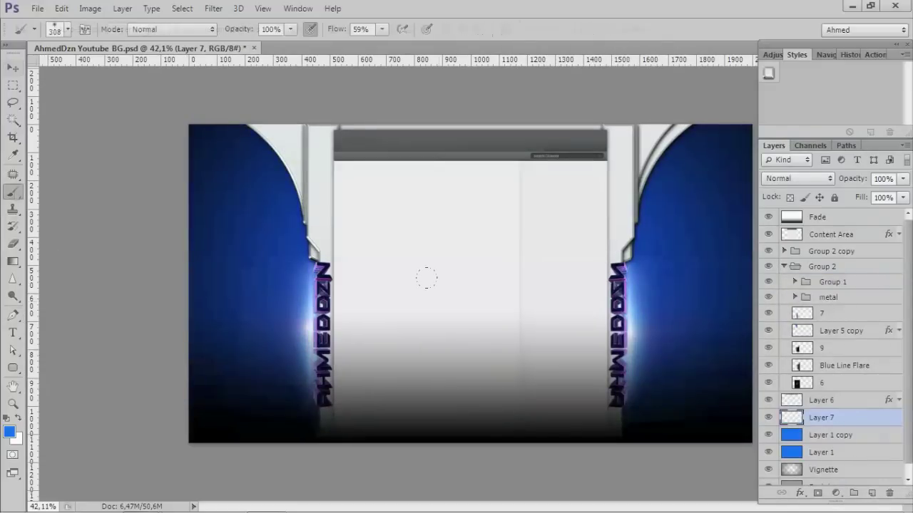
left_click(267, 258)
left_click(670, 257)
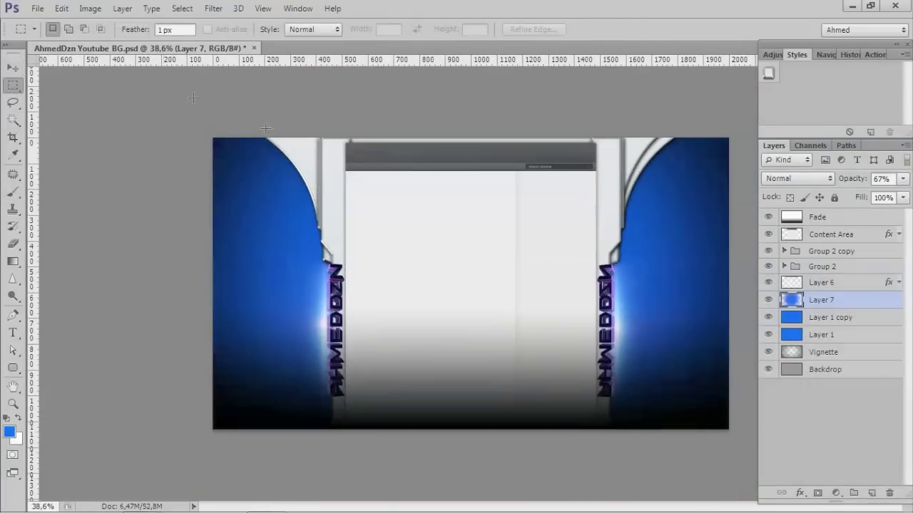
left_click(12, 261)
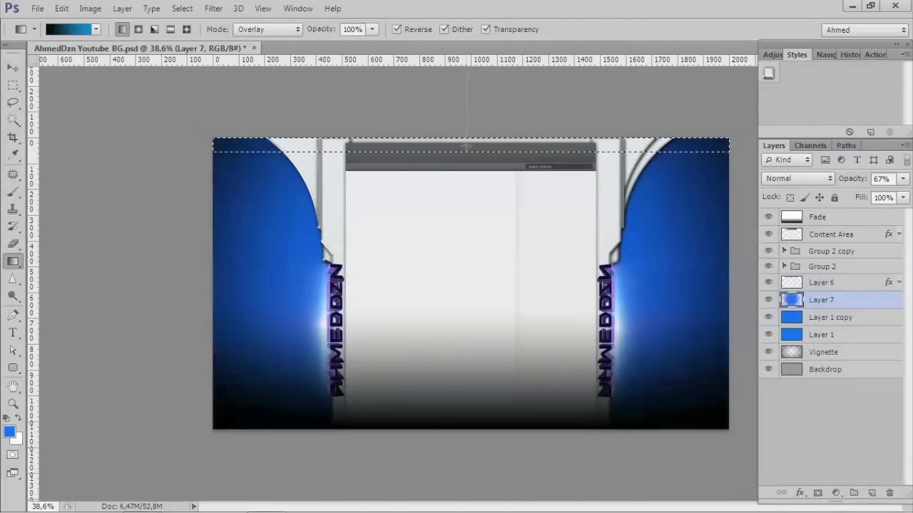
Add Layer 8 at the top, gradient-fill the top strip and lower its opacity
left_click(817, 217)
left_click(871, 493)
left_click_drag(471, 152, 470, 113)
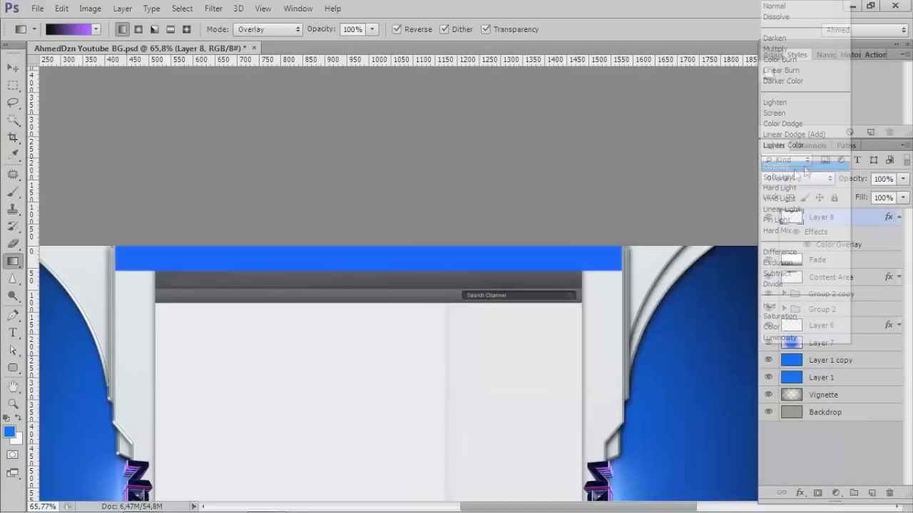
left_click_drag(828, 181, 808, 182)
Narrow the top strip horizontally with Free Transform
key("ctrl+t")
scroll(581, 257, "up", 5)
left_click_drag(576, 258, 570, 258)
key("Return")
key("g")
key("ctrl+t")
key("Escape")
scroll(428, 271, "down", 2)
scroll(428, 271, "down", 4)
Retry Free Transform on the top strip, cancelling each attempt, and zoom out
key("ctrl+t")
key("Escape")
scroll(464, 271, "up", 3)
key("ctrl+t")
scroll(463, 271, "down", 3)
scroll(463, 271, "down", 1)
key("Escape")
scroll(474, 284, "up", 1)
Erase the strip's edges and set its blend mode to Screen
key("b")
scroll(685, 136, "up", 2)
scroll(433, 261, "up", 1)
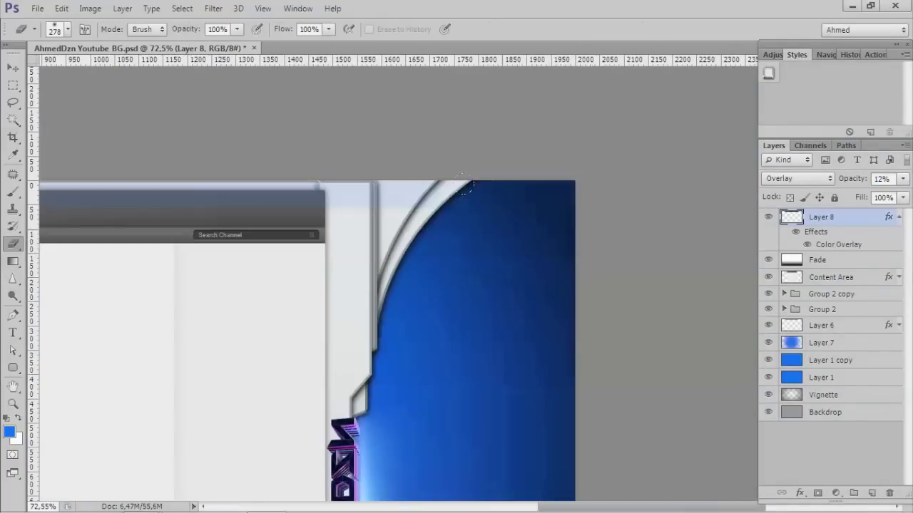
scroll(301, 210, "down", 3)
left_click(799, 178)
left_click(781, 392)
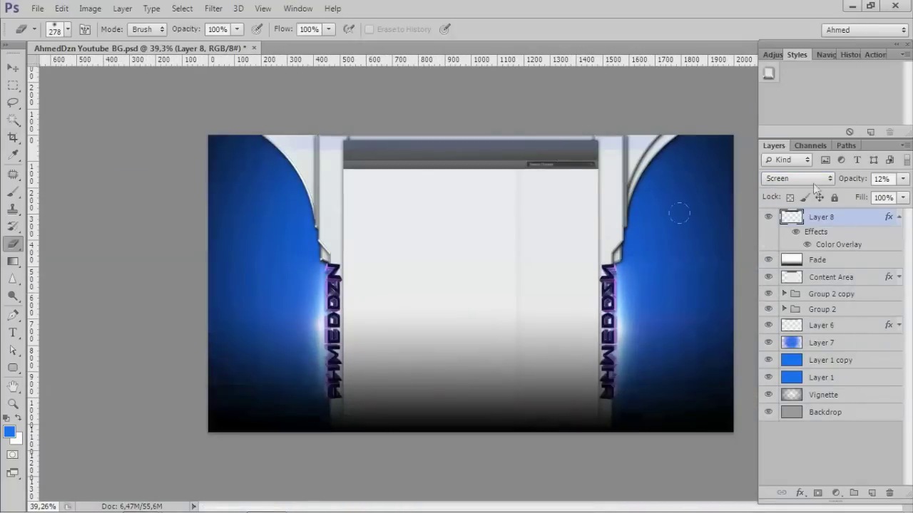
scroll(399, 218, "up", 1)
scroll(399, 218, "up", 2)
Select a rectangle along the top edge and preview the design with panels hidden
key("m")
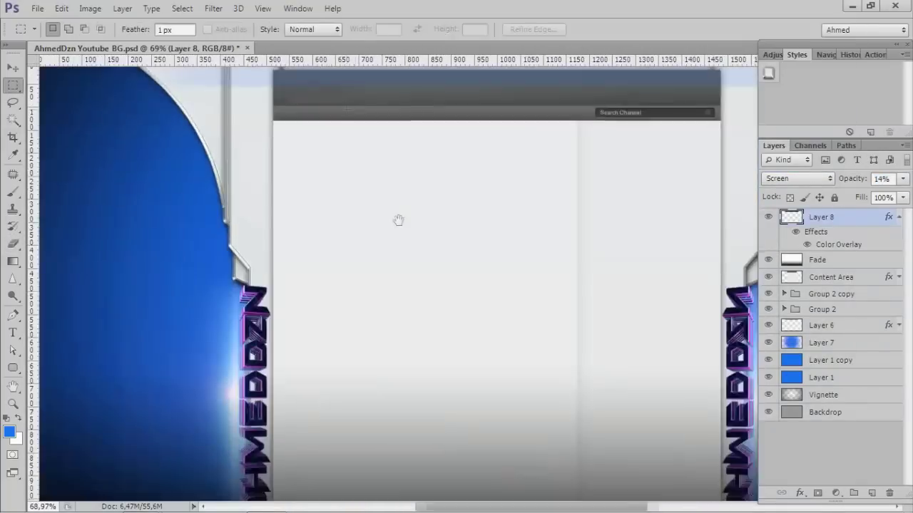
left_click_drag(141, 188, 317, 233)
scroll(300, 266, "down", 1)
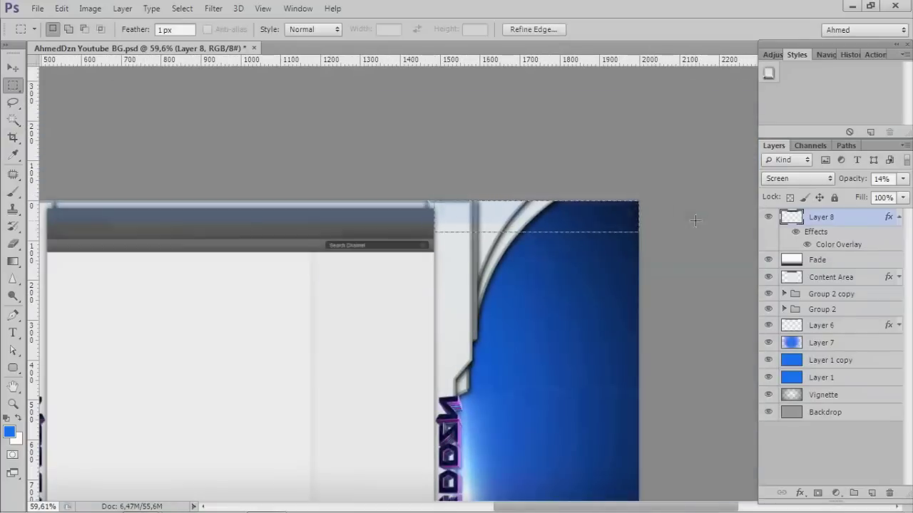
scroll(407, 242, "down", 1)
key("Tab")
scroll(549, 139, "up", 2)
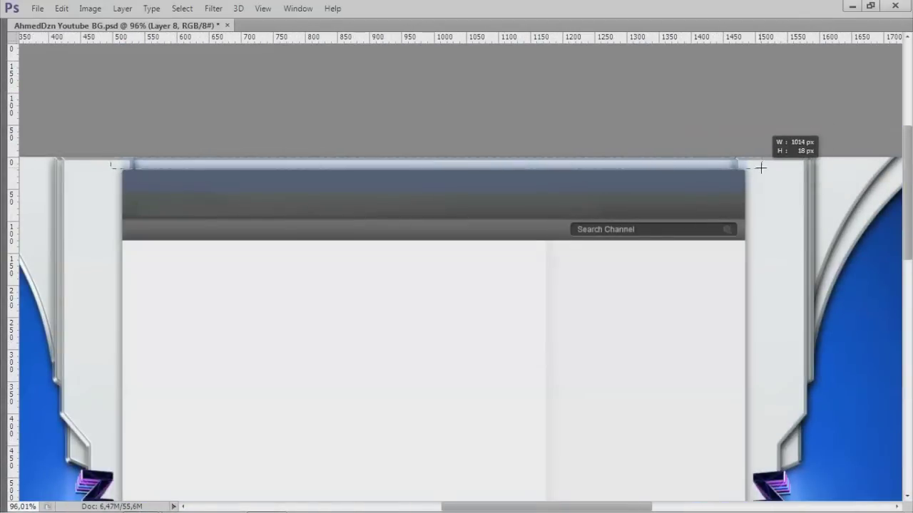
key("Tab")
In Layer 8's Layer Style, enable Outer Glow with a light cyan colour
double_click(855, 216)
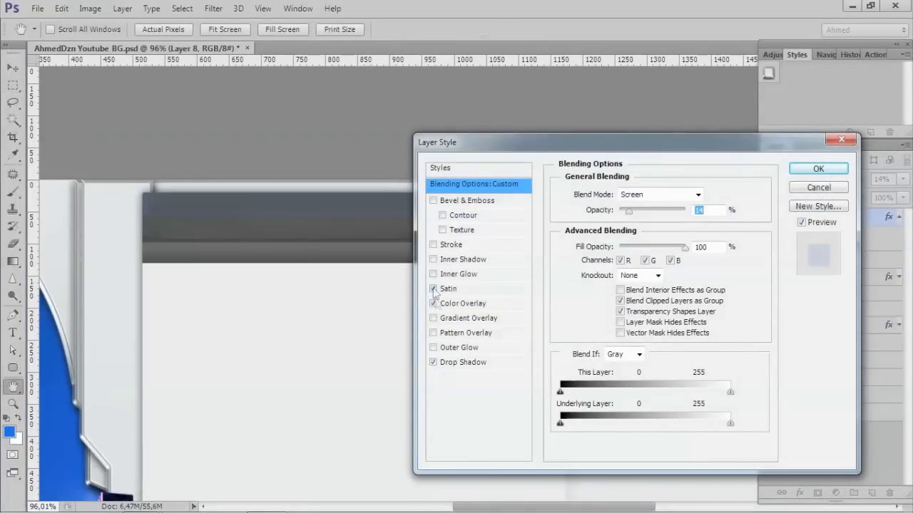
left_click(433, 245)
left_click(434, 348)
left_click(596, 242)
key("Return")
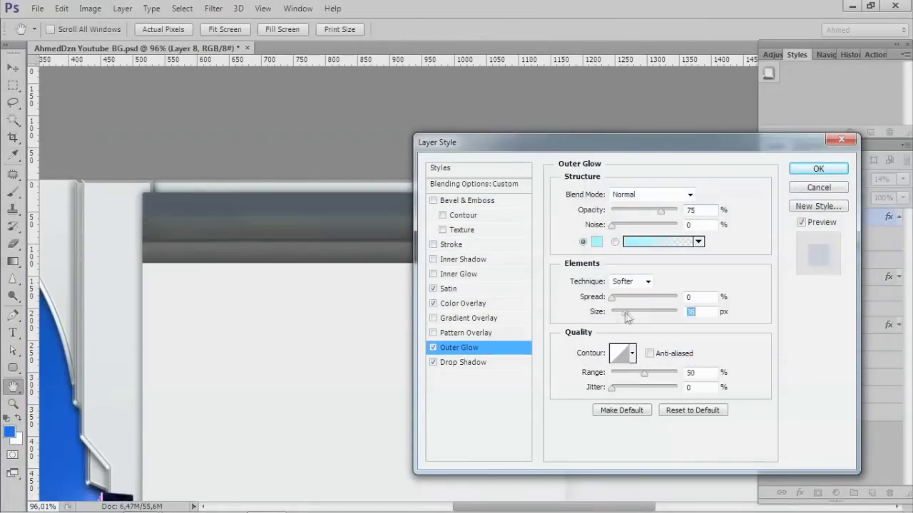